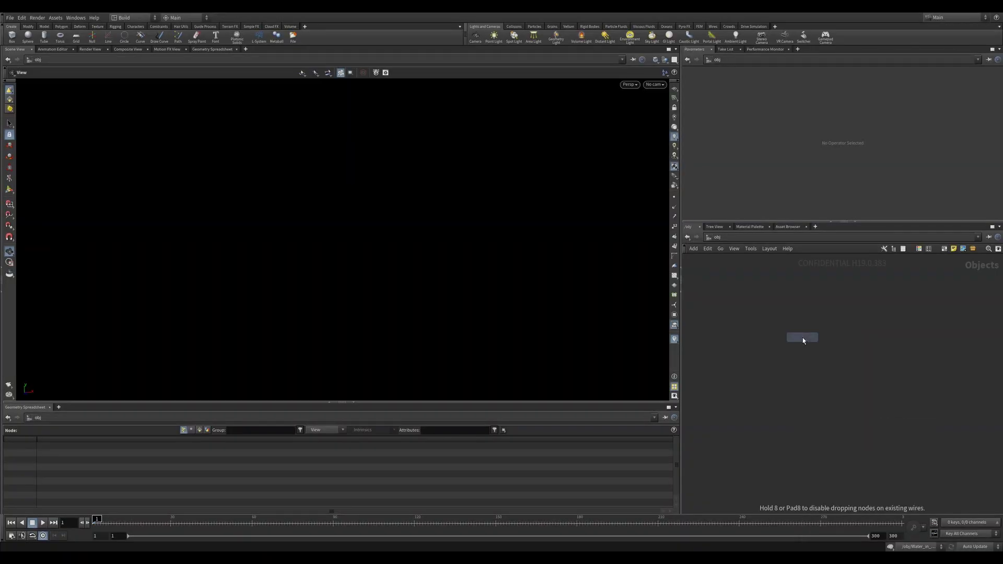
Create a geometry object and add a Sphere node inside it.
left_click(803, 337)
key("Tab")
type("sphere")
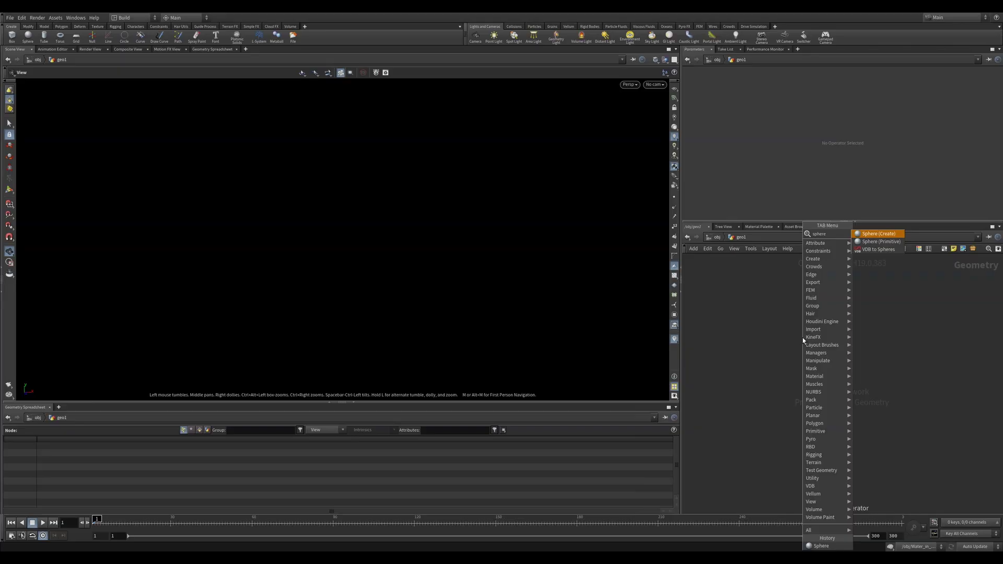
key("Return")
left_click(802, 338)
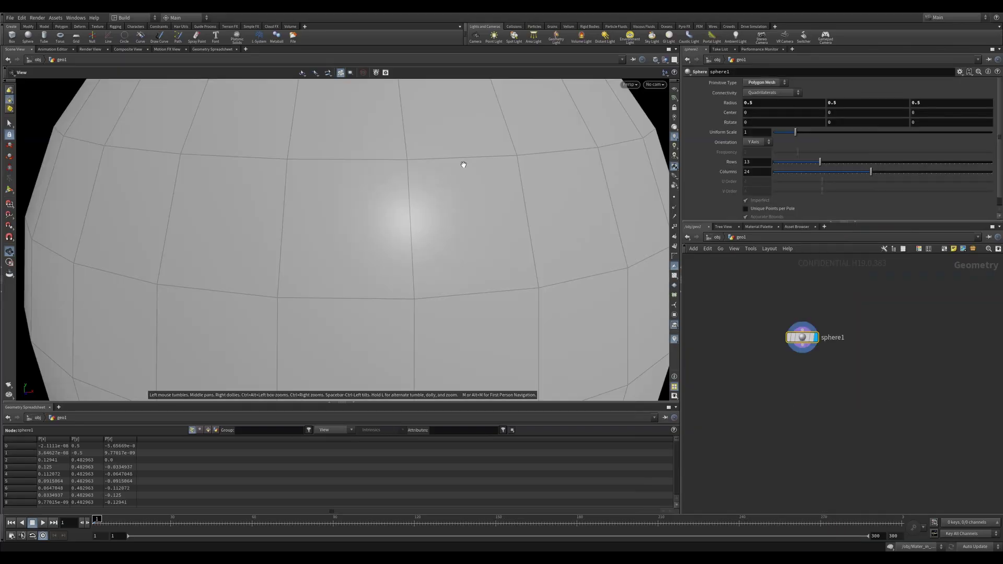
key("h")
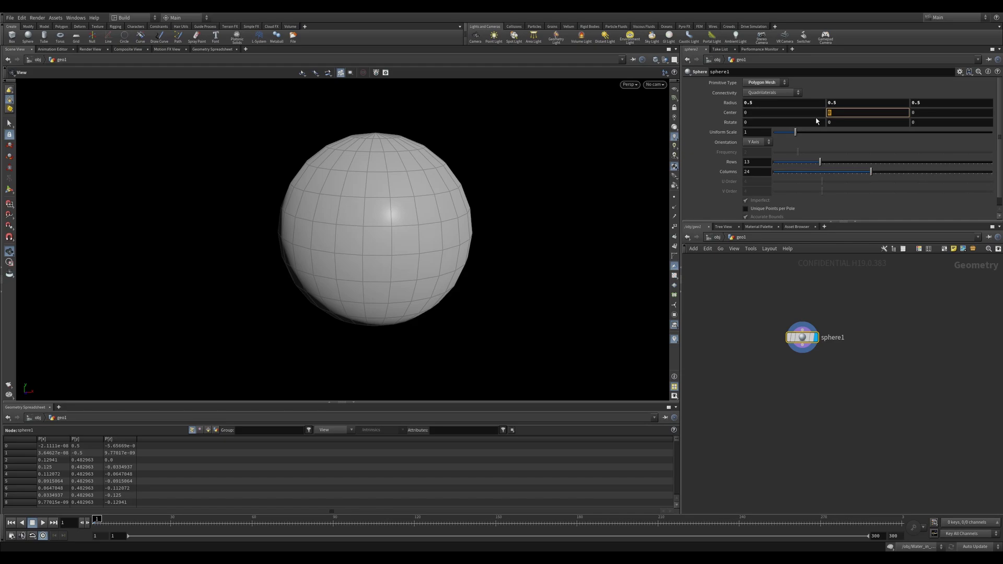
type(".75")
Raise the sphere's Center Y to 0.75 and set its Uniform Scale to 0.1.
key("Return")
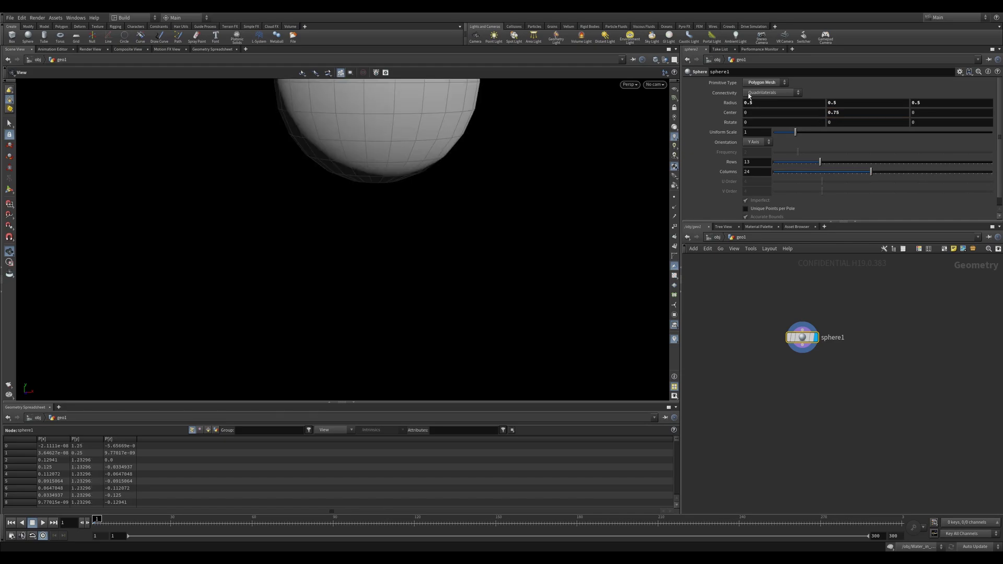
key("h")
left_click(676, 93)
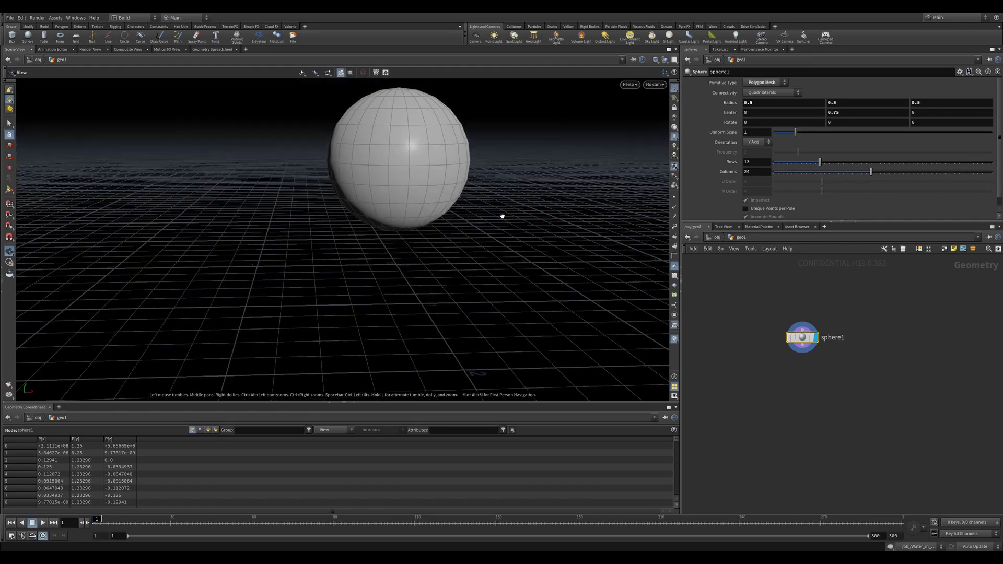
type("0.1")
key("Return")
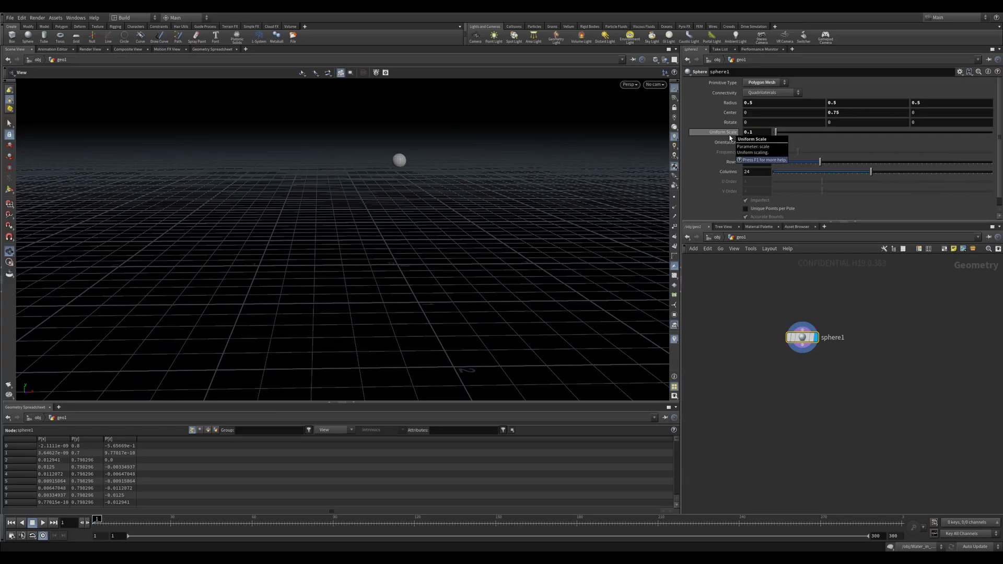
Add a Vellum Configure Fluid node below sphere1 with particle size 0.004.
key("Tab")
left_click(807, 369)
type("0.004")
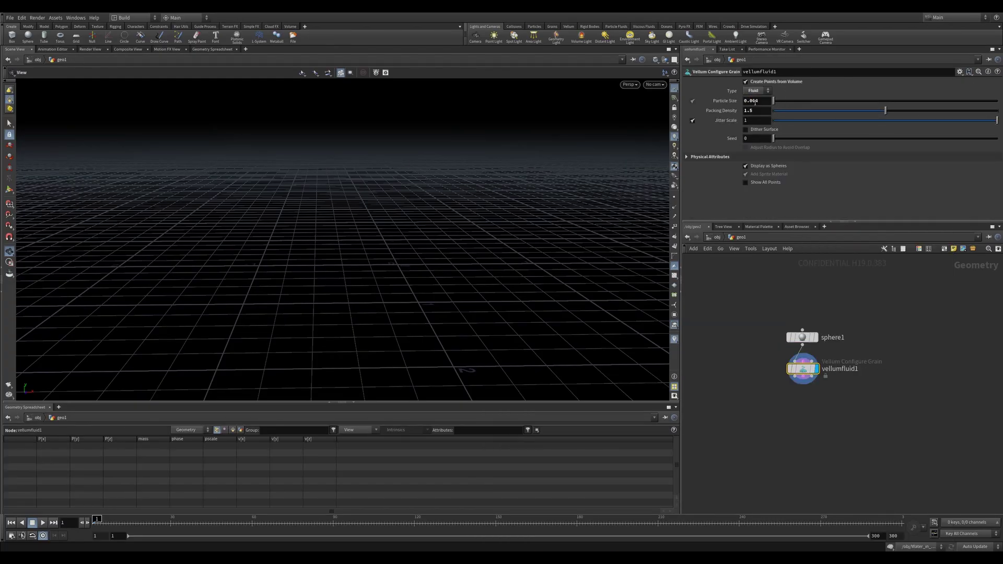
key("Return")
mouse_move(306, 227)
left_mouse_down()
mouse_move(493, 133)
mouse_move(450, 314)
mouse_move(474, 154)
mouse_move(456, 155)
left_mouse_up()
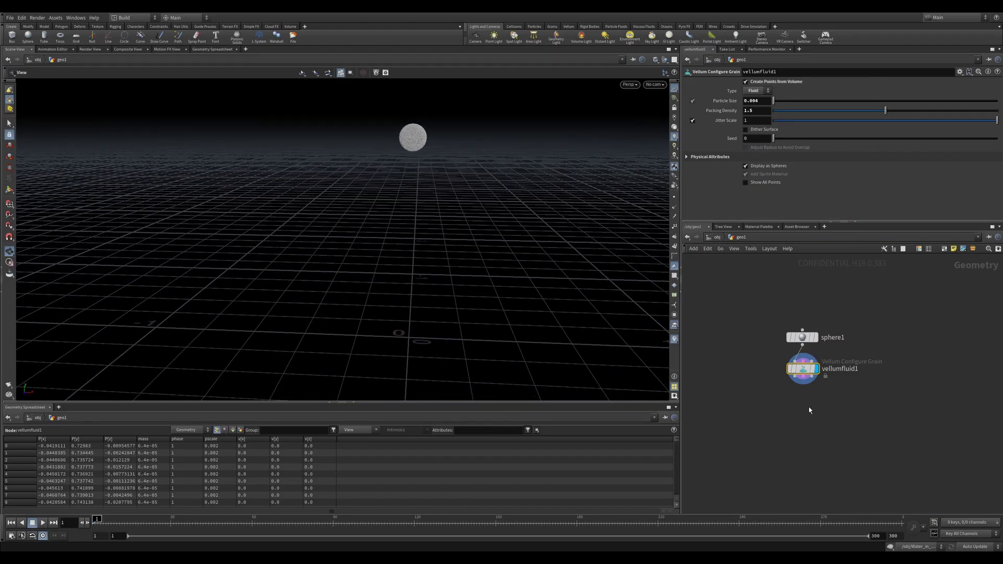
Test the fall with a temporary Vellum Solver, rewind to frame 1, then delete the solver.
key("Tab")
type("vellum")
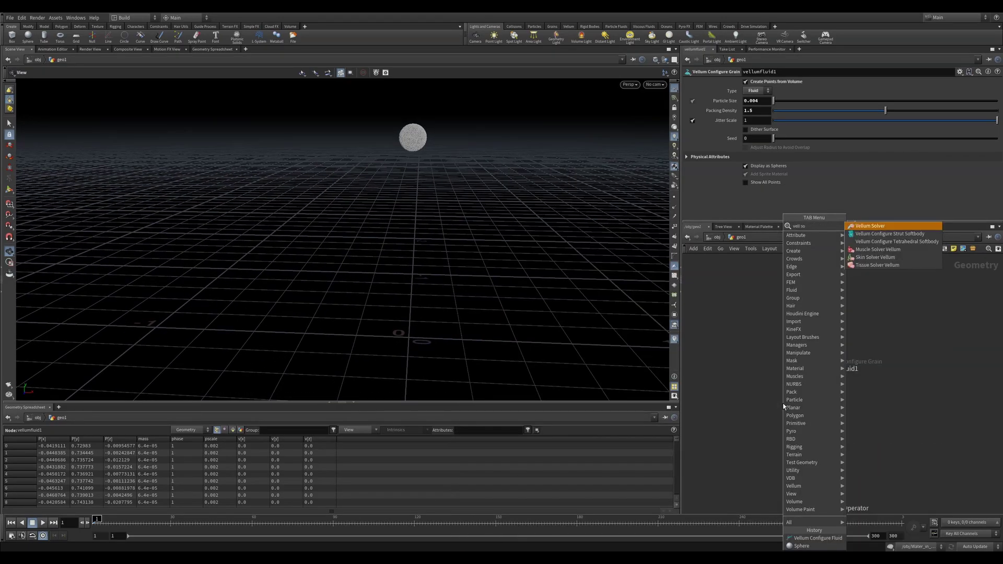
key("Escape")
left_click(783, 406)
left_click_drag(788, 405, 804, 403)
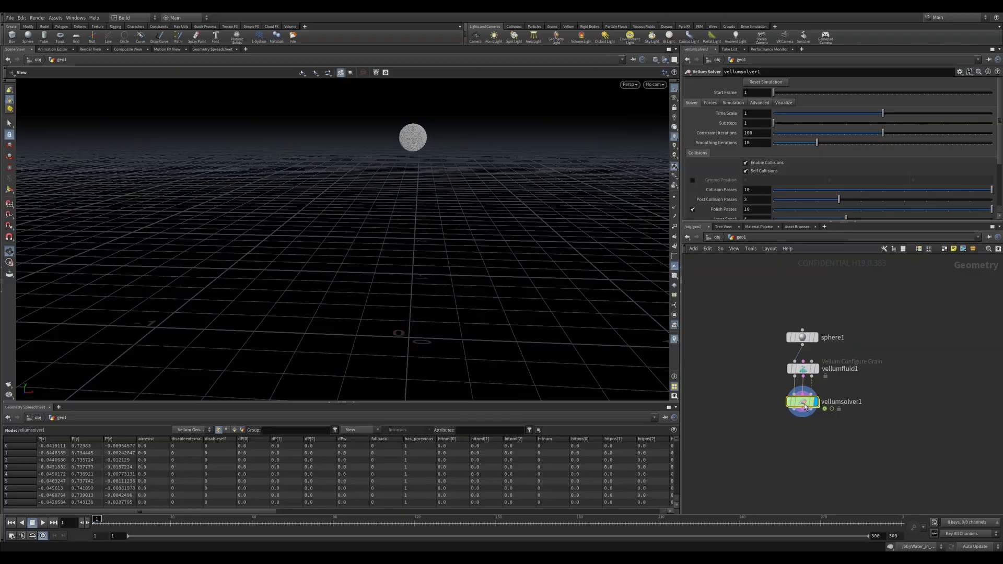
key("Up")
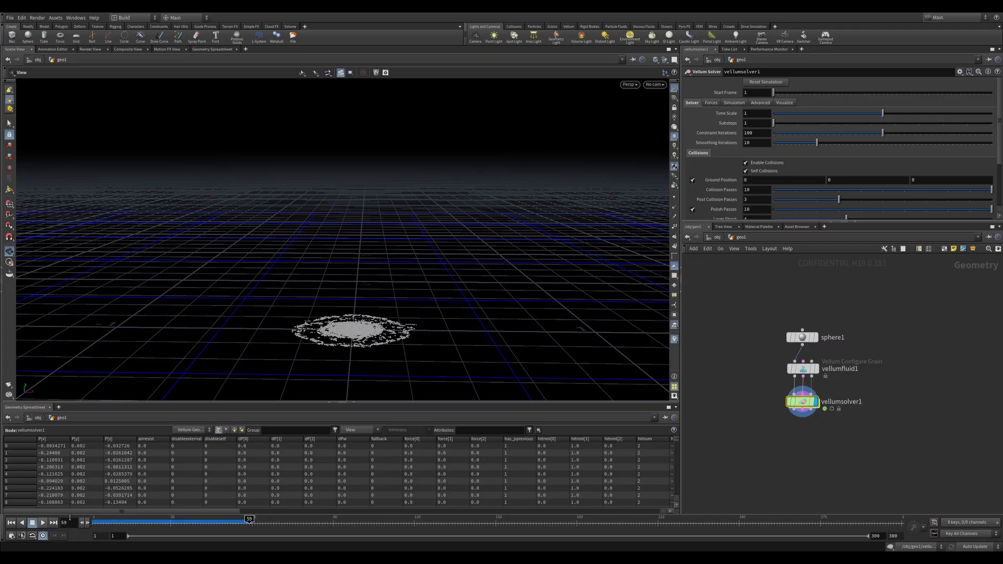
left_click_drag(385, 368, 381, 354)
key("ctrl+Up")
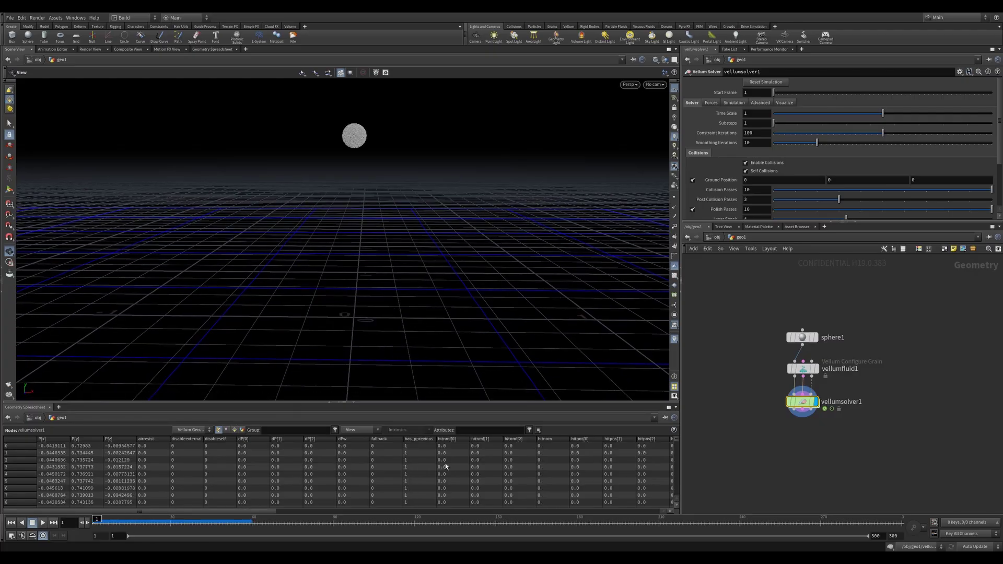
key("Delete")
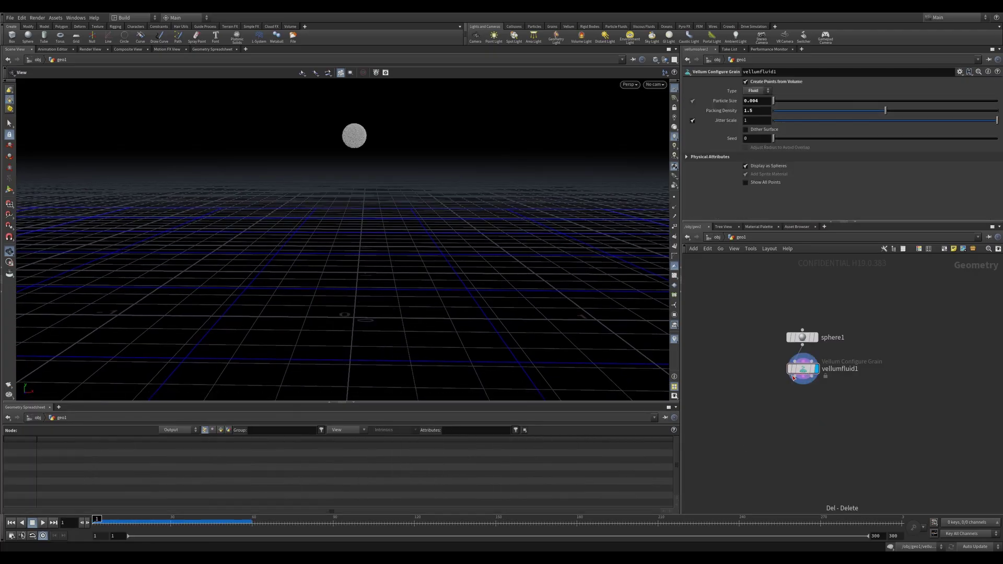
Add a DOP Network wired from vellumfluid1 and dive inside it.
key("Tab")
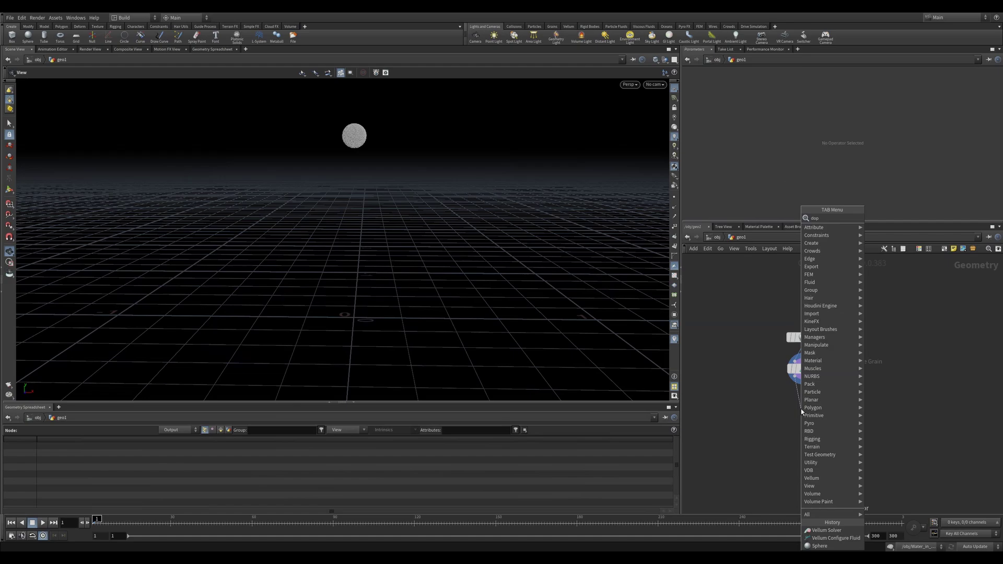
key("Escape")
key("Tab")
type("d")
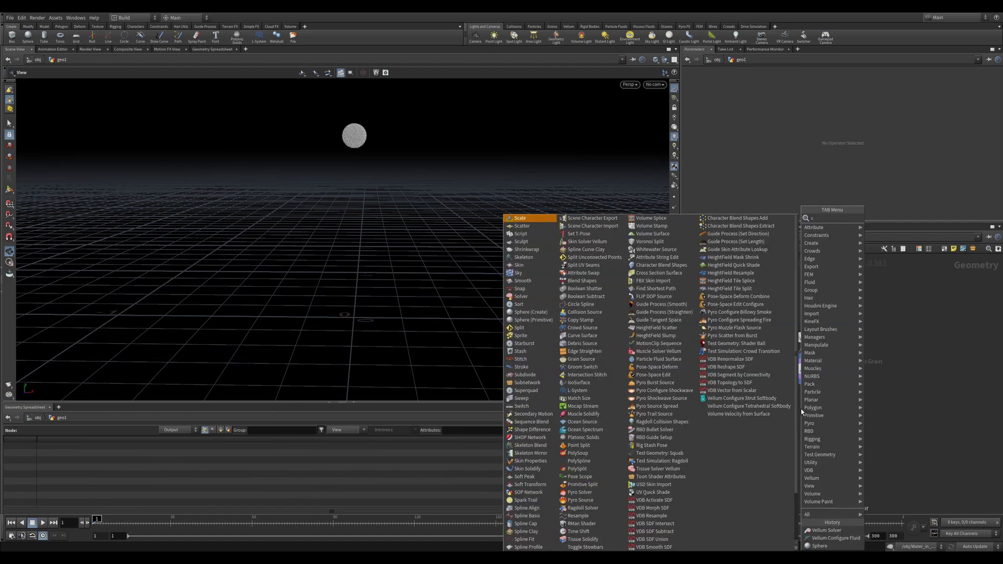
type("op")
key("Down")
key("Return")
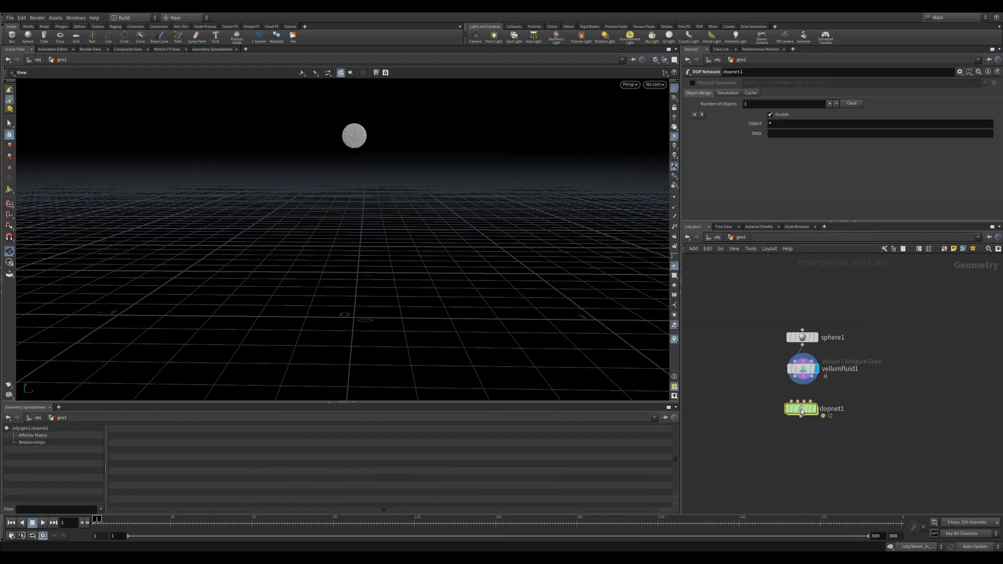
left_click(801, 408)
left_click_drag(792, 403, 804, 377)
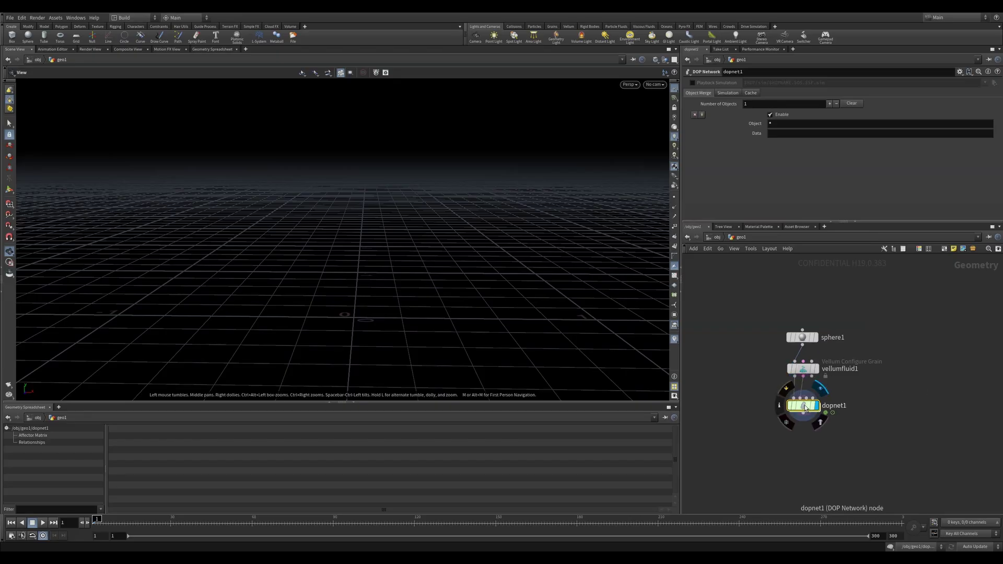
double_click(801, 408)
Add Vellum Source, Vellum Object and Ground Plane nodes inside the DOP network.
key("Tab")
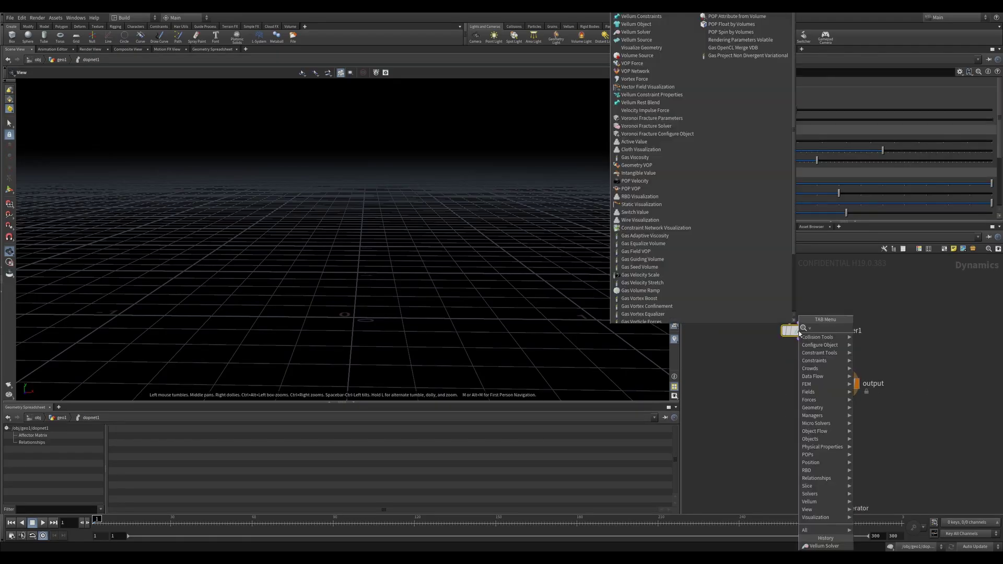
key("Return")
left_click(800, 331)
key("Tab")
key("Return")
left_click(807, 333)
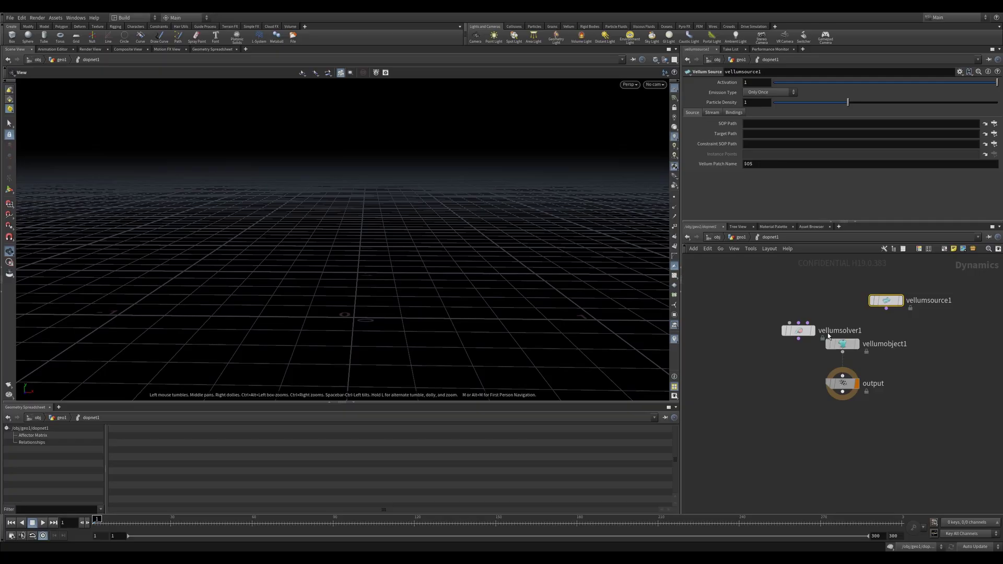
key("Tab")
type("grou")
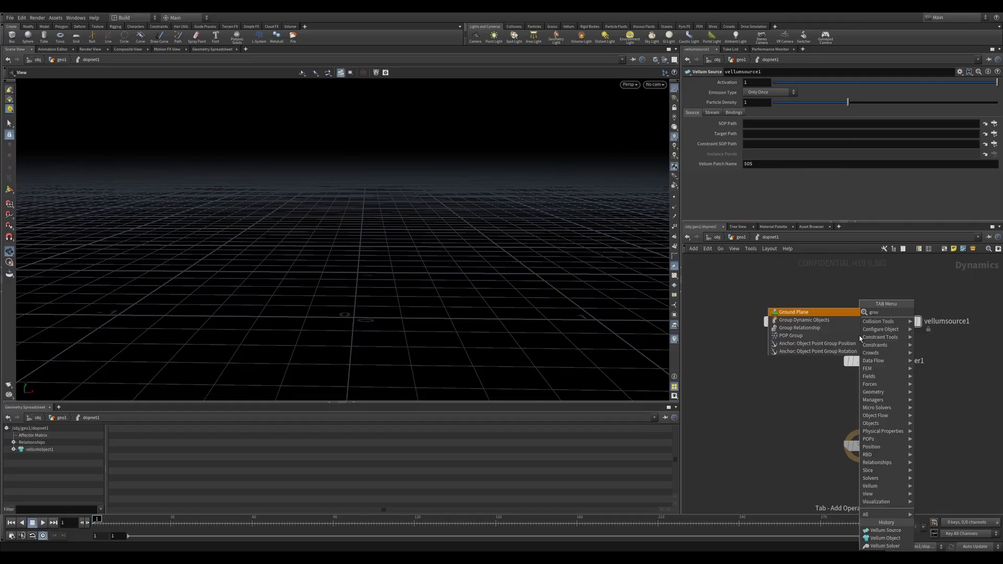
key("Return")
left_click(768, 356)
Insert a Merge and Gravity after the solver and wire the ground plane into the merge.
key("Tab")
type("merge")
key("Return")
left_click(849, 400)
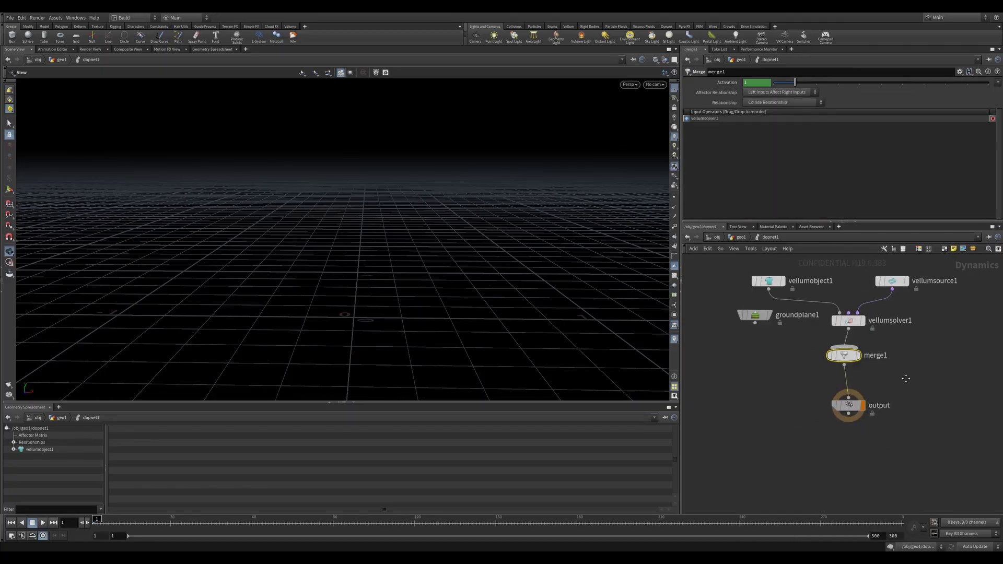
key("Tab")
type("gravity")
key("Return")
left_click(843, 389)
left_click_drag(753, 312, 842, 339)
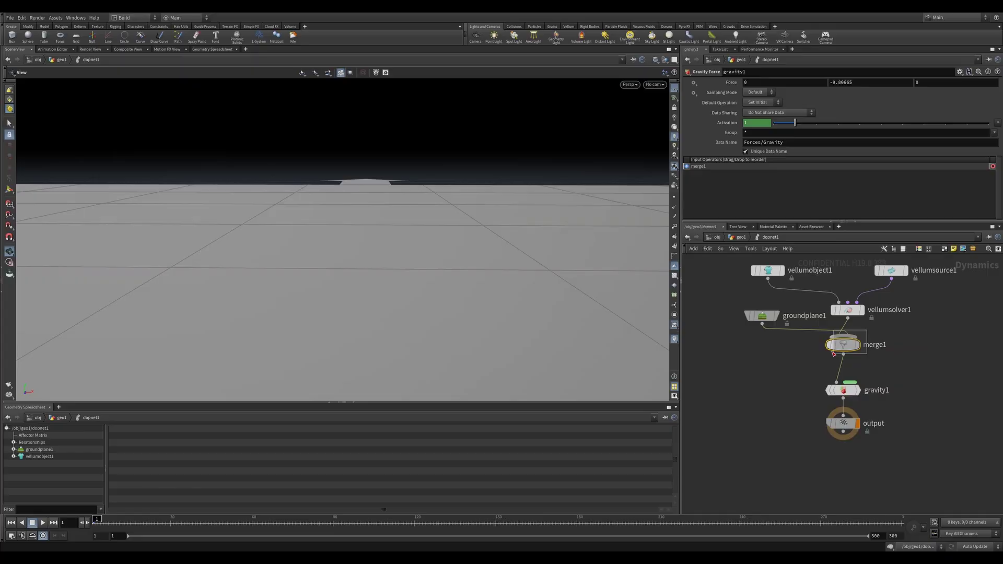
left_click(843, 346)
scroll(846, 299, "down", 3)
Point the Vellum Source SOP paths at the network inputs (opinputpath).
left_click(876, 323)
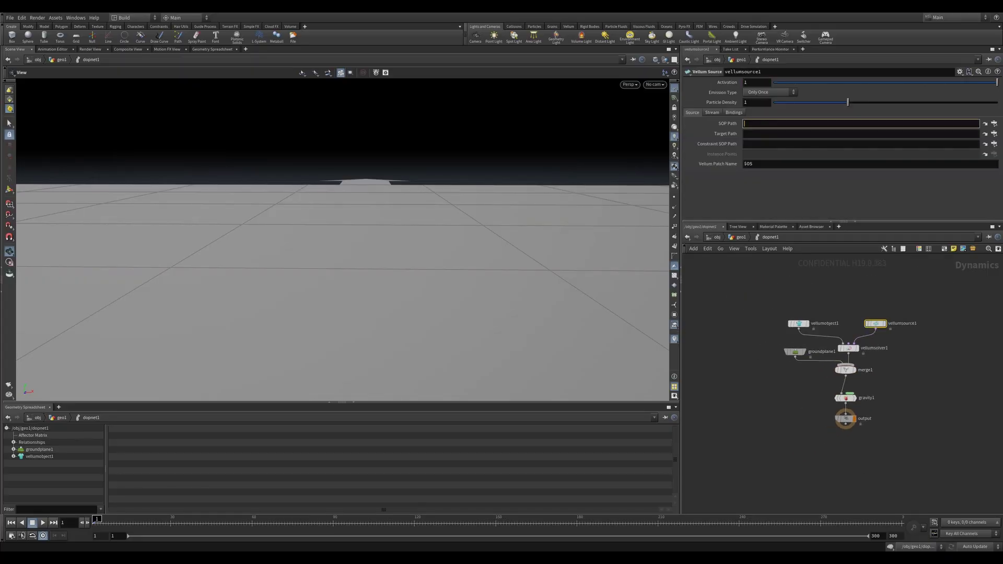
type("`opinputpu")
type("(\"..\", 0)`")
type("`opinputpath(\"..\", 1)`")
left_click(42, 522)
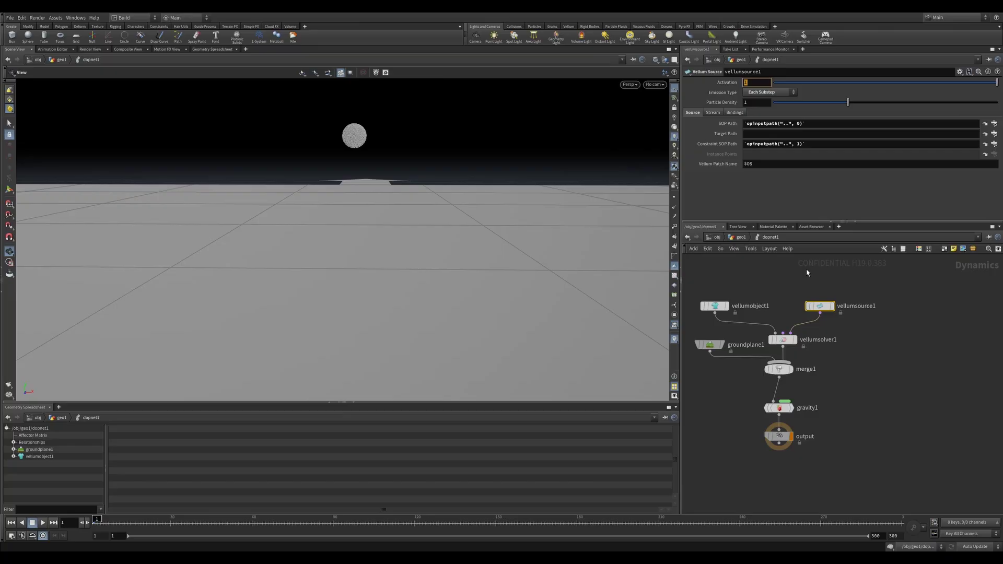
Play the simulation with the Vellum Source emitting on each substep.
left_click(835, 317)
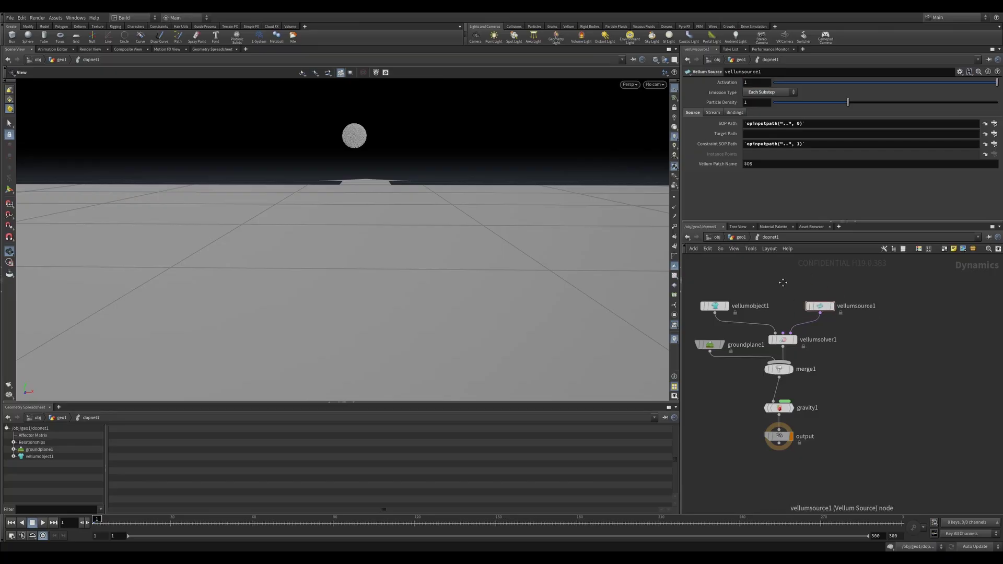
left_click(42, 522)
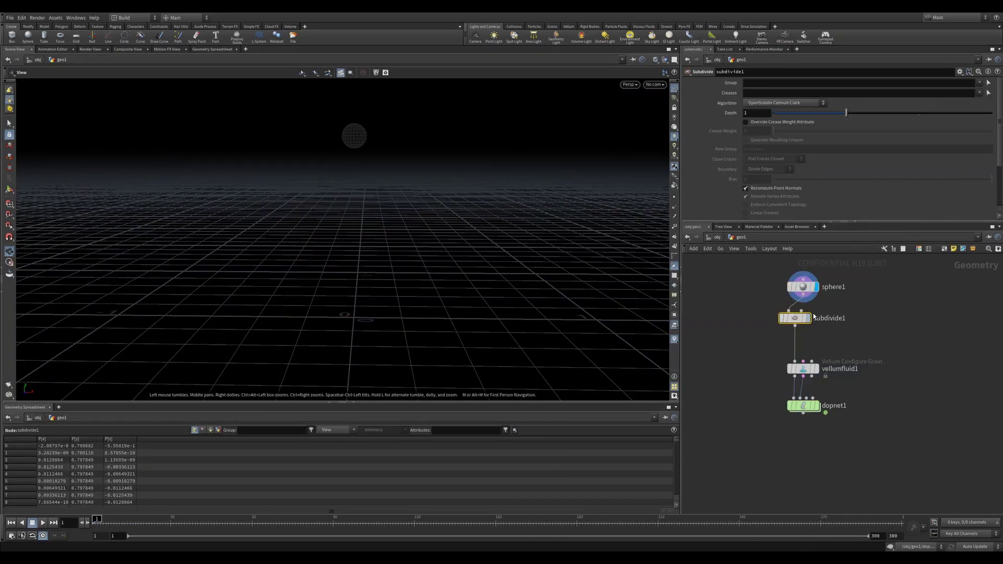
Insert an Attribute Noise between subdivide1 and vellumfluid1 and adjust its element size.
key("Tab")
type("ttrib noise")
key("Return")
left_click(790, 350)
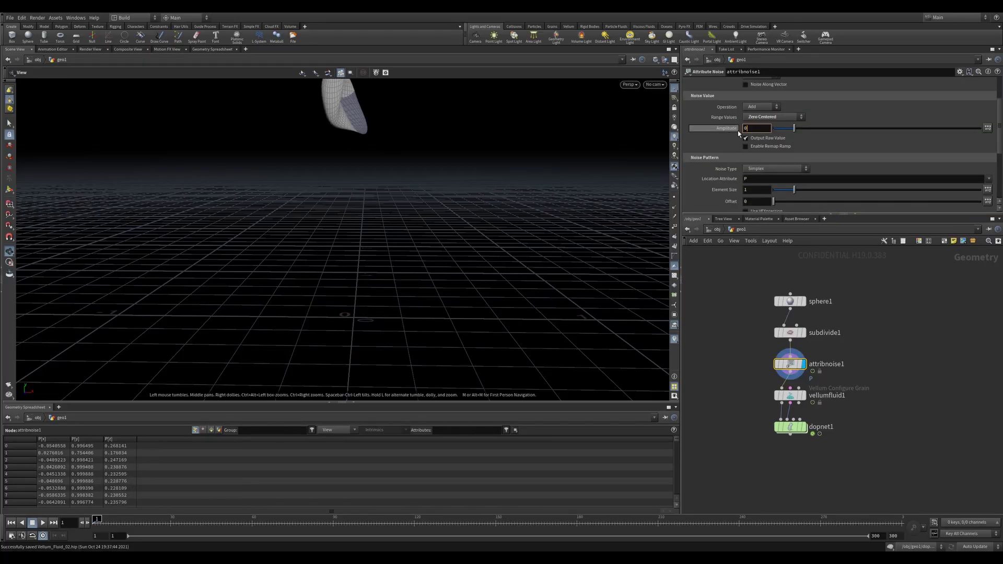
left_click(743, 190)
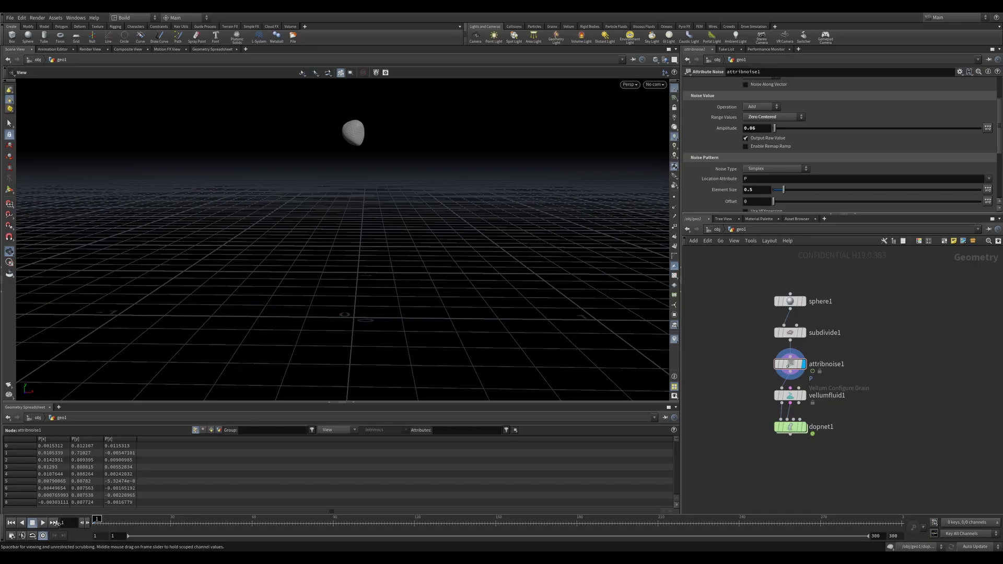
left_click_drag(822, 375, 795, 360)
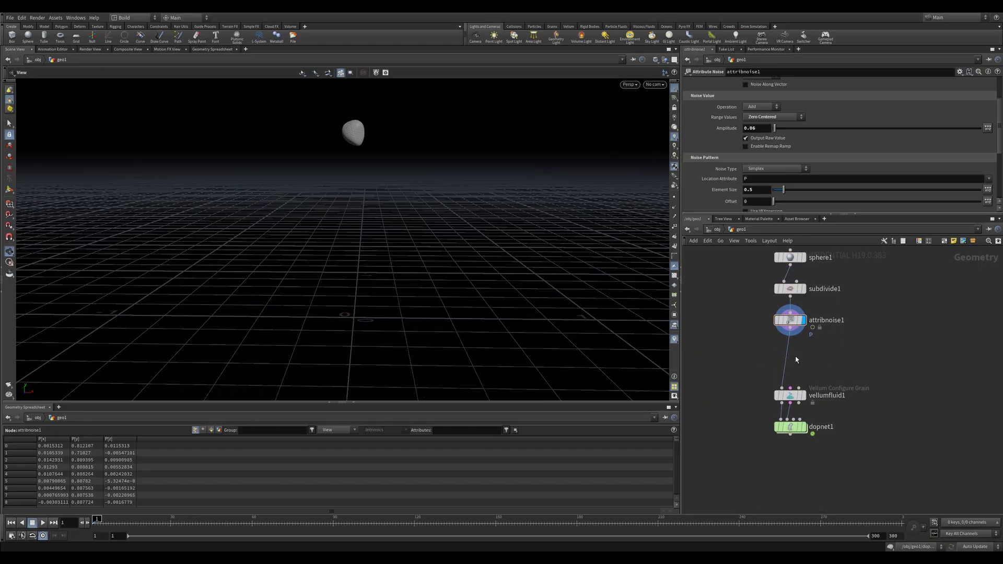
Add a Transform after the noise with Rotate Y set to $F*6.
key("Tab")
left_click(900, 196)
left_click(792, 356)
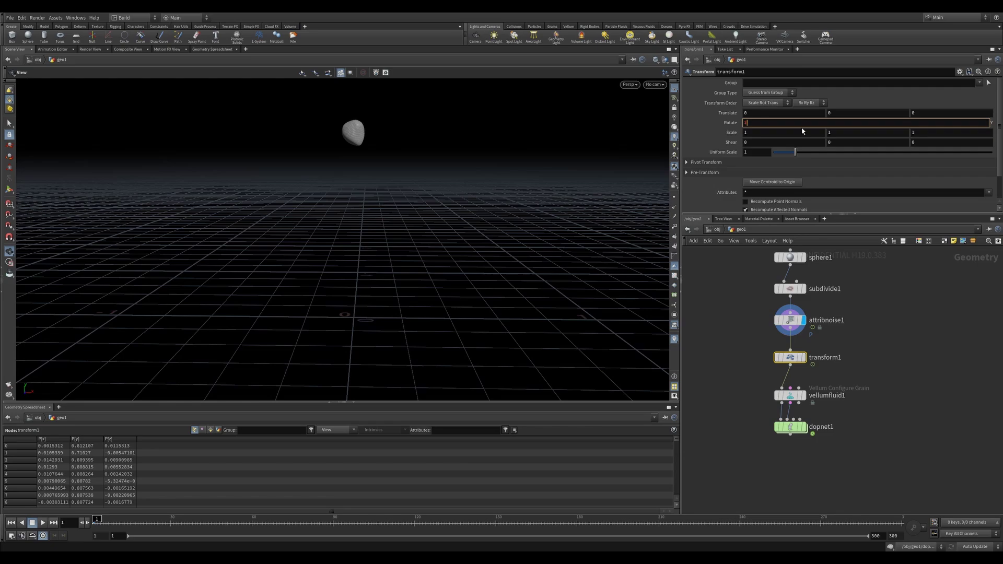
type("$F*6")
key("Return")
left_click(802, 357)
left_click_drag(112, 520, 156, 519)
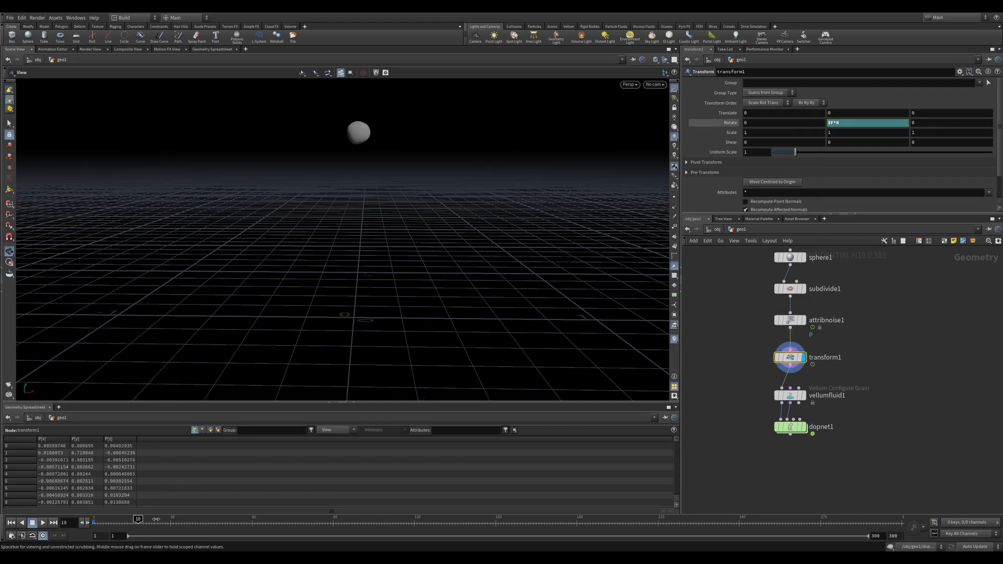
Set sphere1's Center X to -0.3 and play the animation.
middle_click_drag(764, 267, 763, 286)
left_click(787, 277)
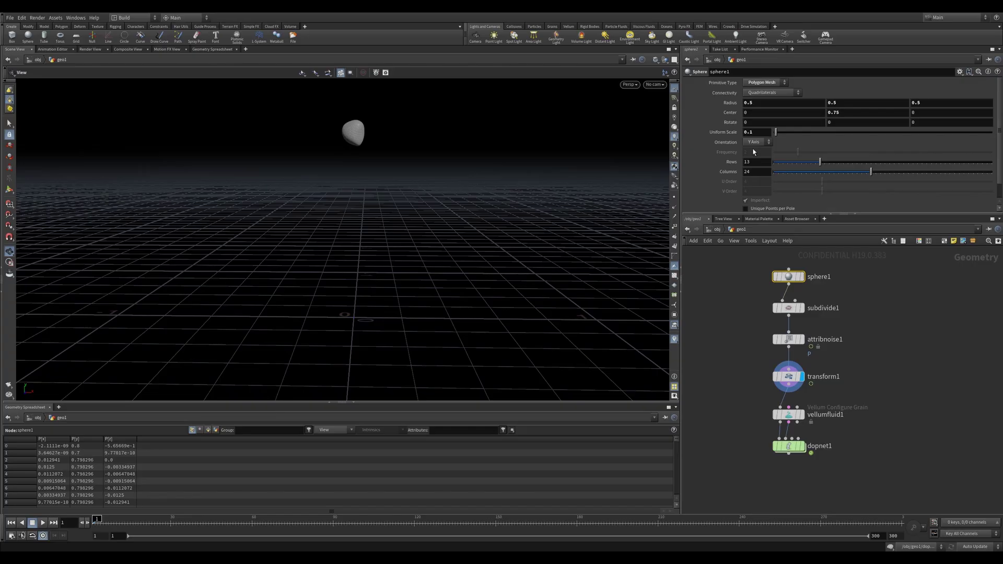
type("-0.3")
key("Return")
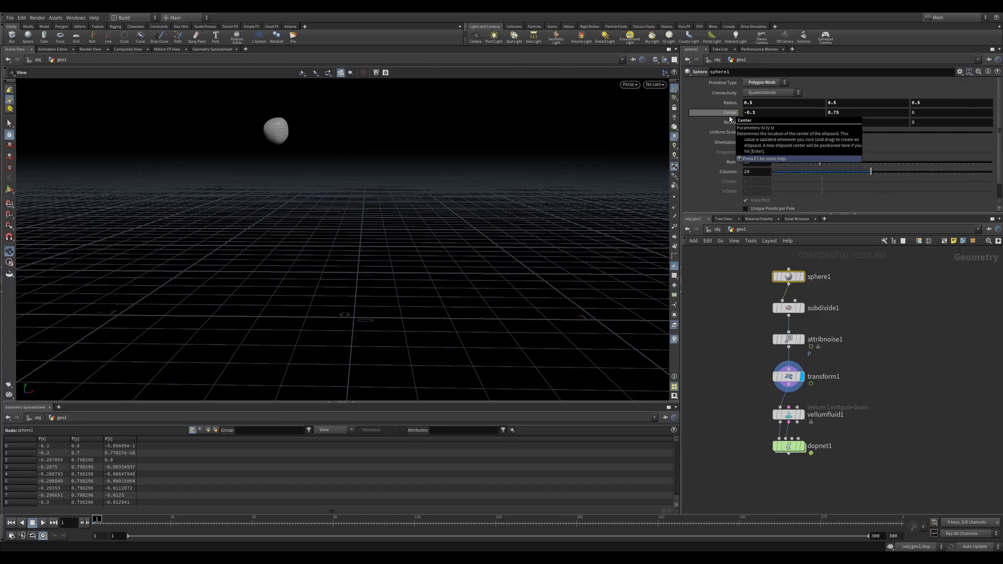
left_click(42, 523)
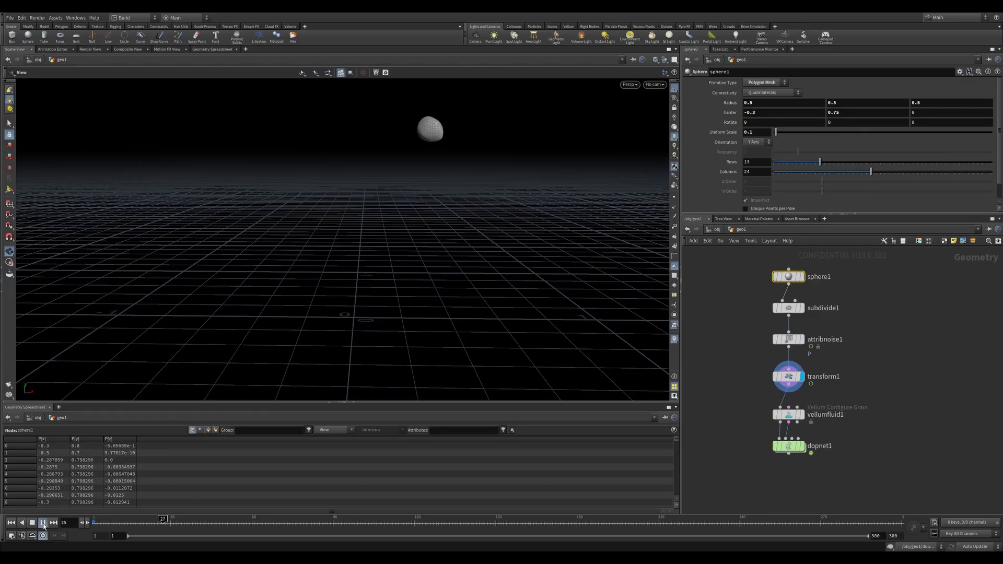
Stop playback, save the scene, and enable Surface Tension in vellumfluid1's Physical Attributes.
key("ctrl+s")
left_click(805, 374)
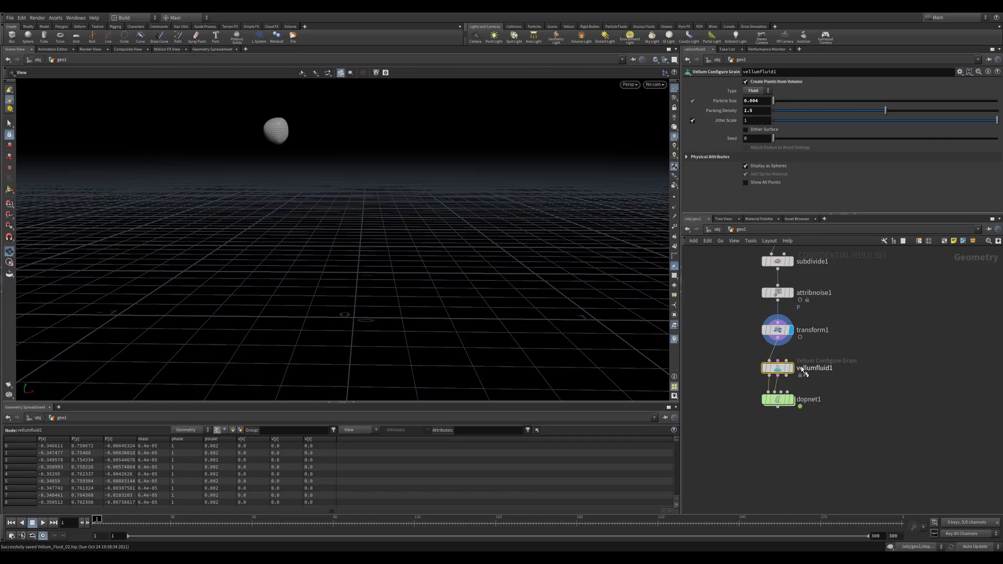
left_click(702, 158)
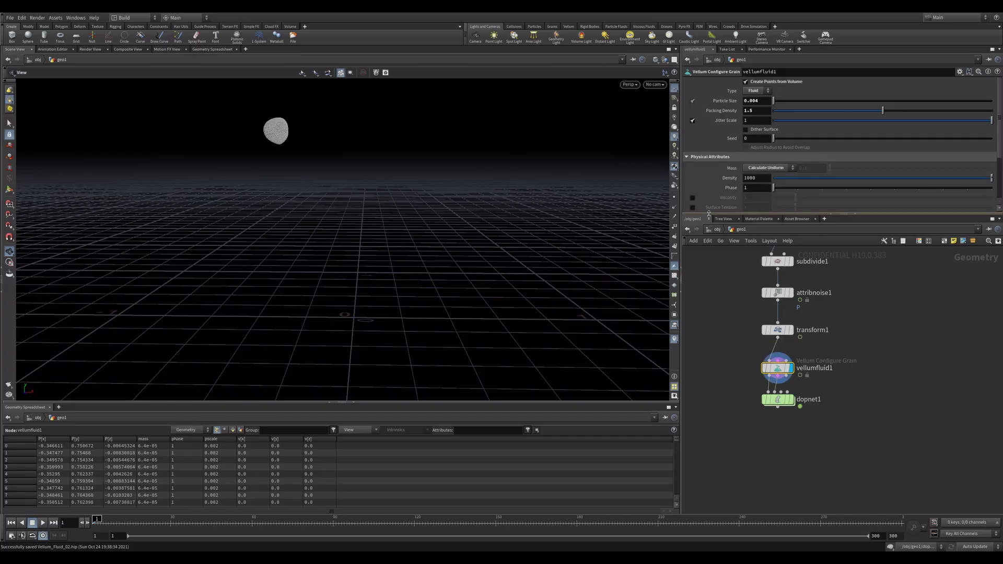
left_click_drag(708, 213, 708, 343)
left_click(692, 198)
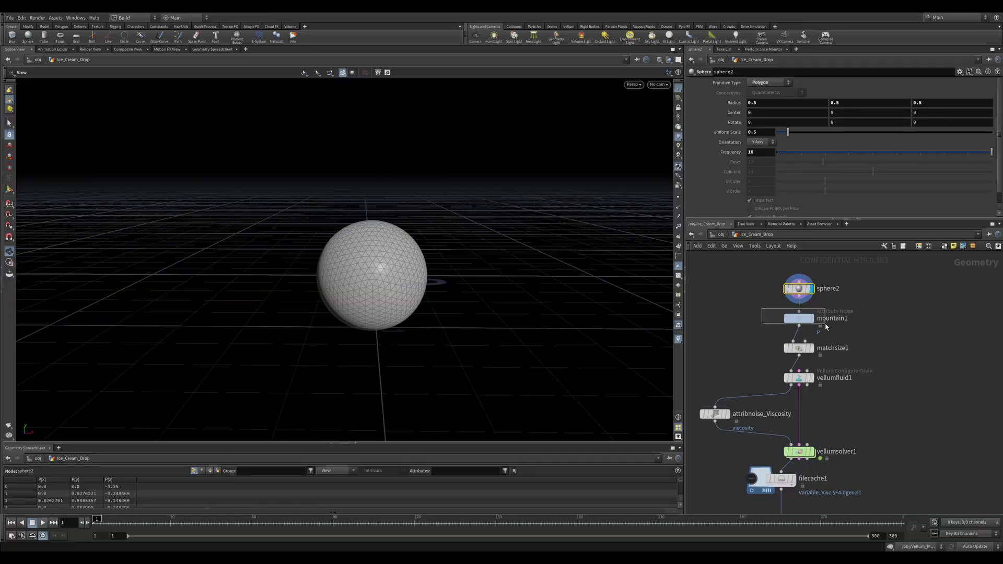
Display matchsize1, attribnoise_Viscosity, then merge1 to inspect the Ice Cream Drop stages.
left_click(811, 349)
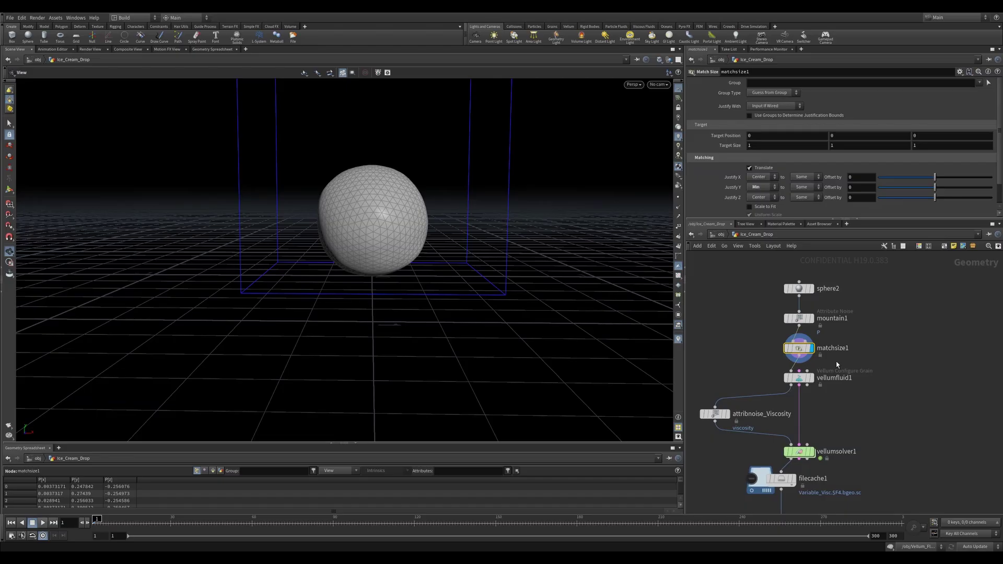
mouse_move(494, 314)
left_mouse_down()
mouse_move(488, 291)
mouse_move(494, 301)
left_mouse_up()
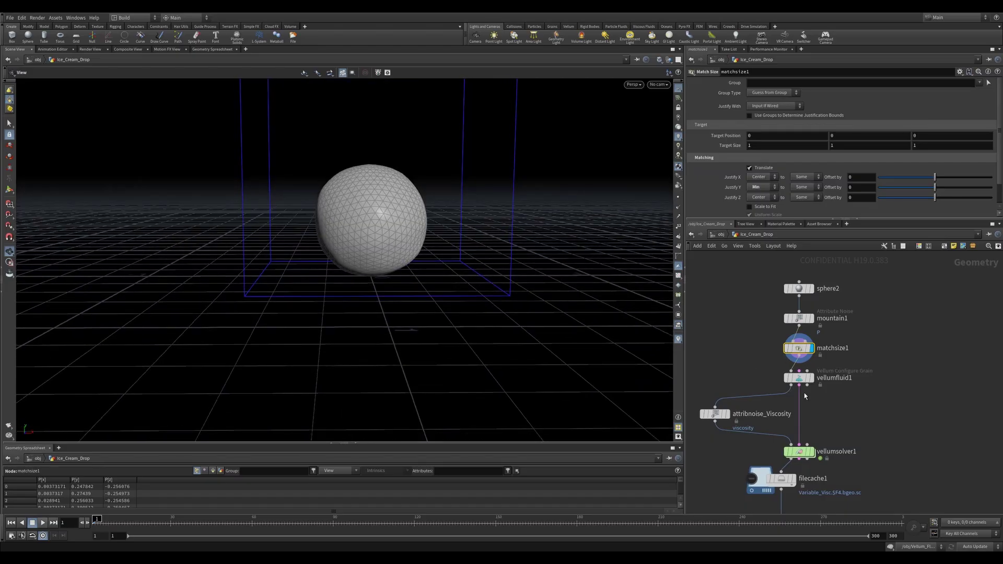
left_click(715, 413)
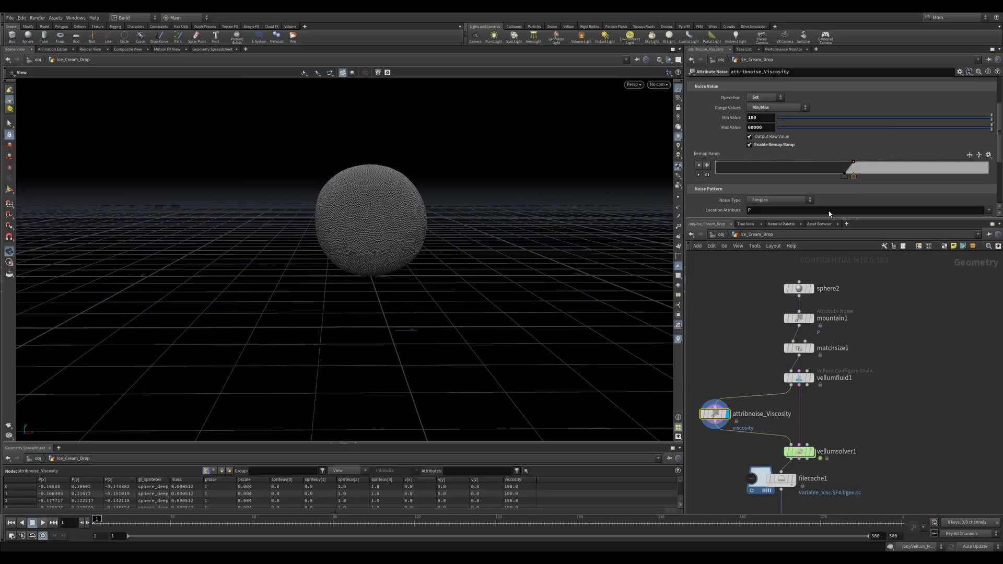
scroll(989, 154, "up", 2)
middle_click_drag(860, 509, 874, 395)
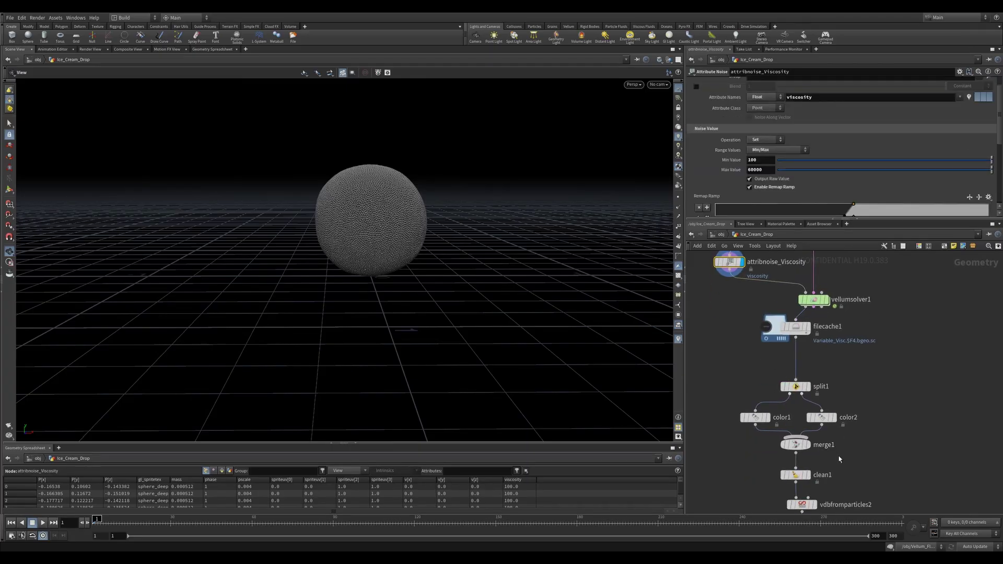
left_click(794, 446)
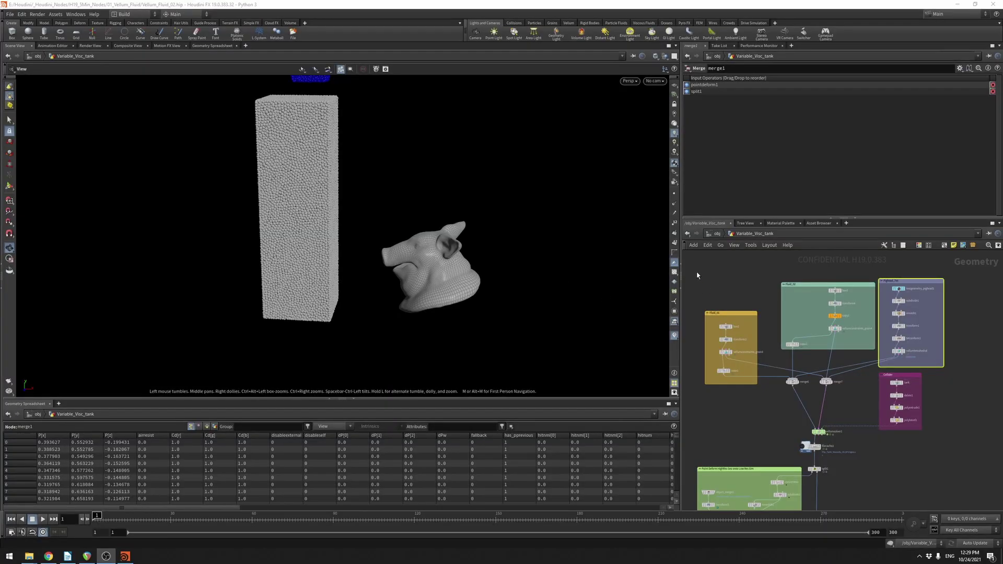
Inspect the Fluid_01 group's box2 and transform3 nodes.
left_click(732, 312)
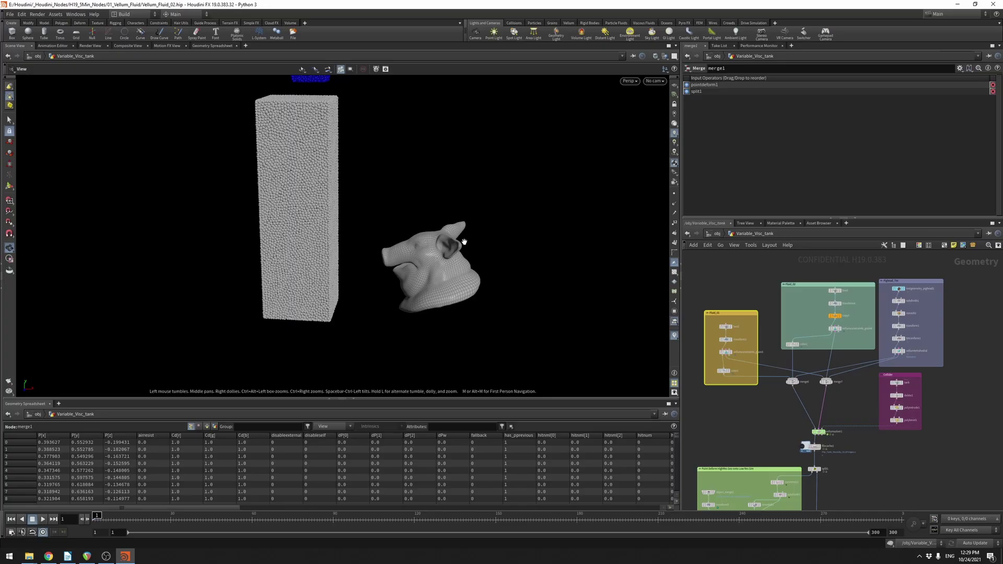
left_click(739, 291)
scroll(755, 343, "up", 2)
left_click(714, 320)
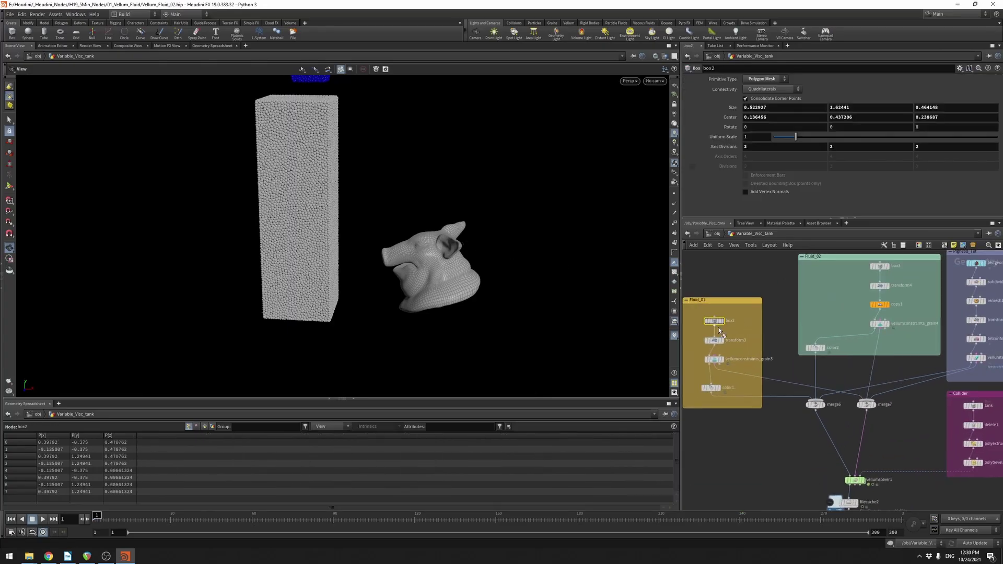
left_click(714, 340)
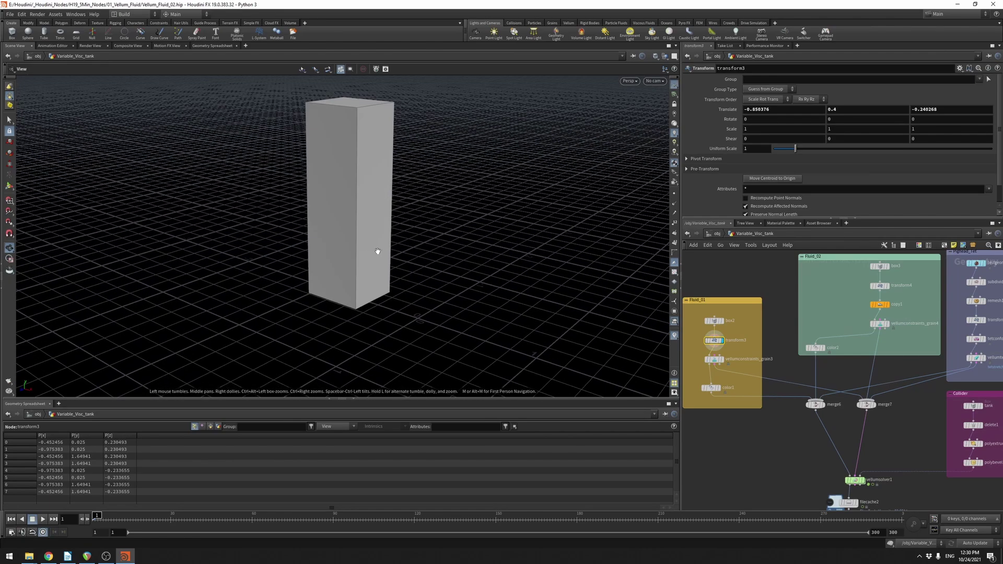
Review vellumconstraints_grain3's phase, viscosity 500 and surface tension 20, then display color1.
left_click(714, 359)
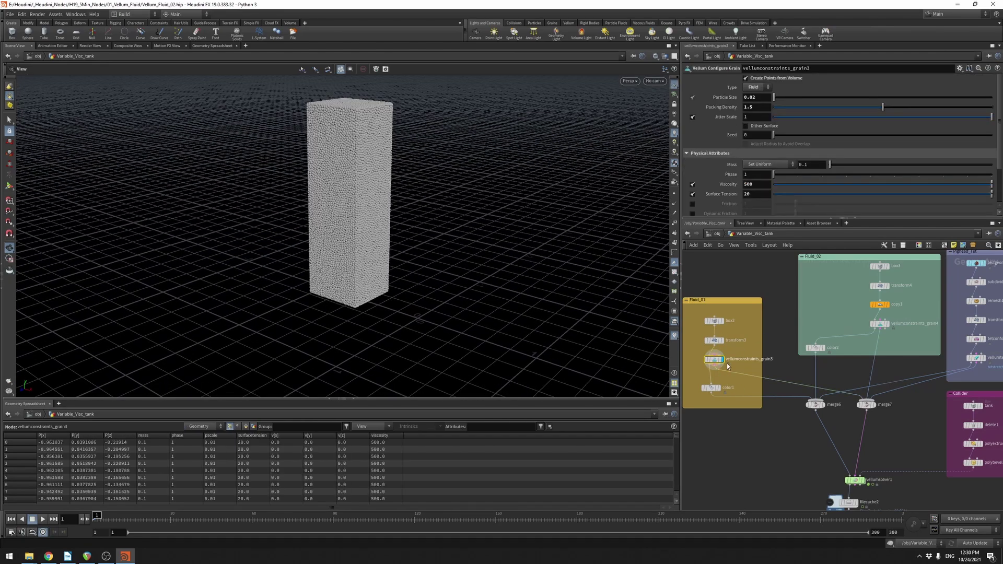
left_click(751, 174)
left_click(757, 186)
left_click(758, 194)
left_click(745, 262)
left_click(712, 388)
Display color2 and check vellumconstraints_grain4's viscosity 10000, phase and particle size.
middle_click_drag(770, 251, 716, 274)
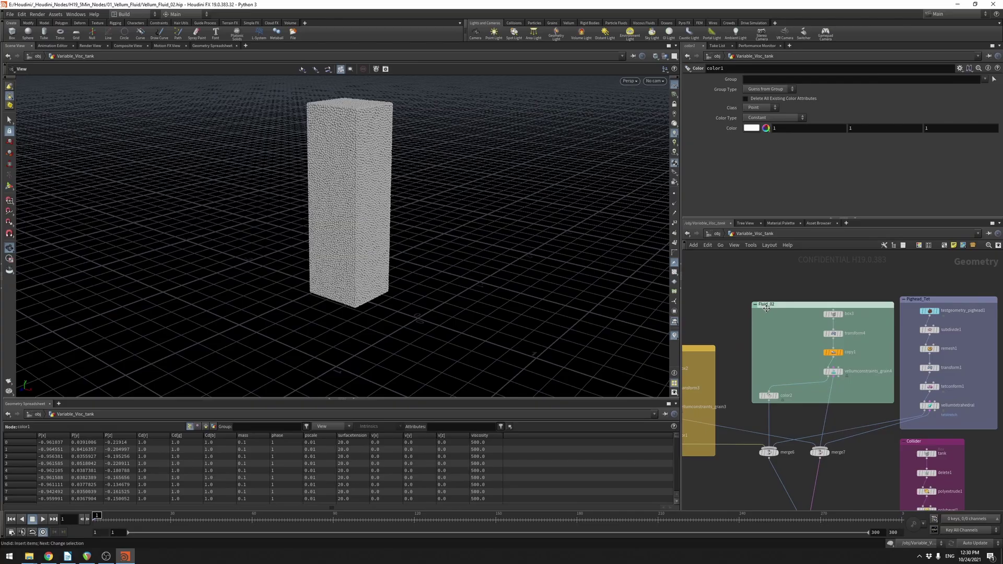
left_click(759, 371)
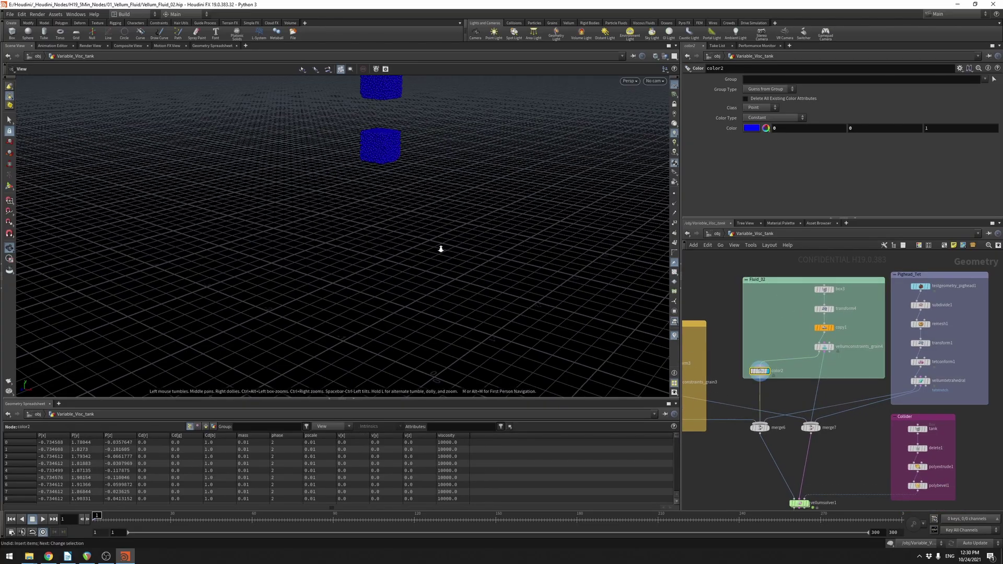
left_click(824, 347)
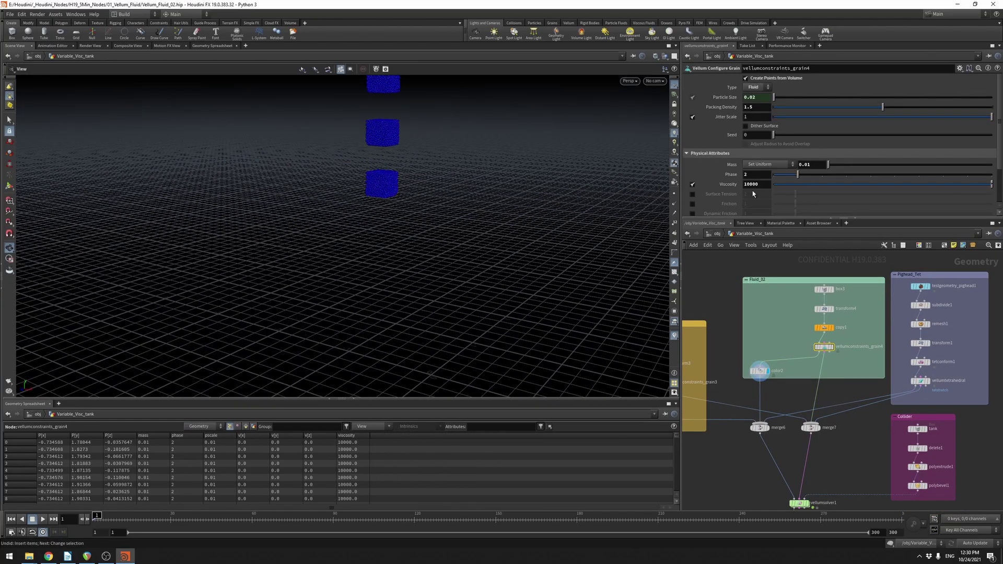
double_click(747, 184)
double_click(746, 175)
left_click(743, 98)
key("Return")
Compare against vellumconstraints_grain3 in the Fluid_01 group.
middle_click_drag(726, 291, 804, 282)
left_click(737, 373)
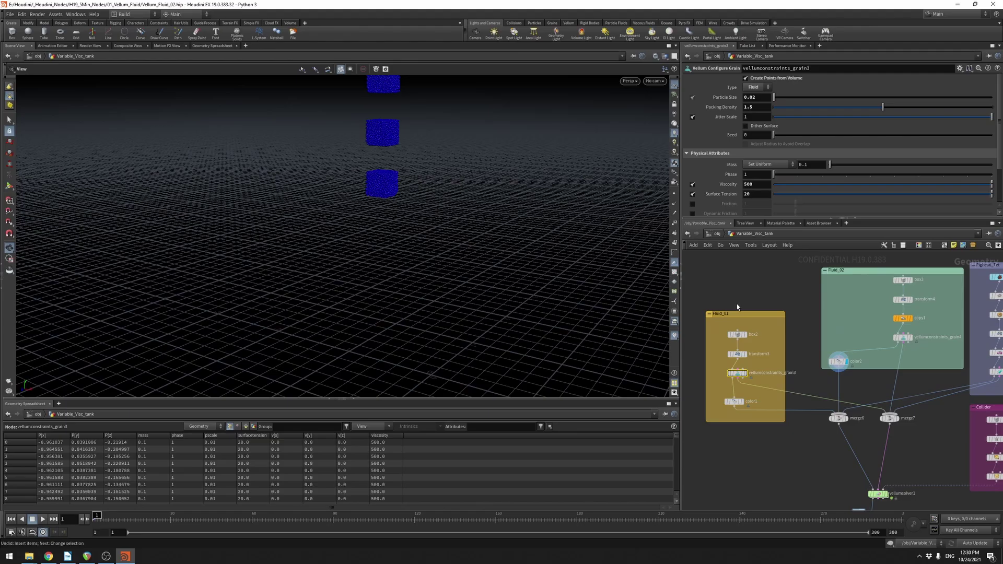
middle_click_drag(808, 345, 694, 281)
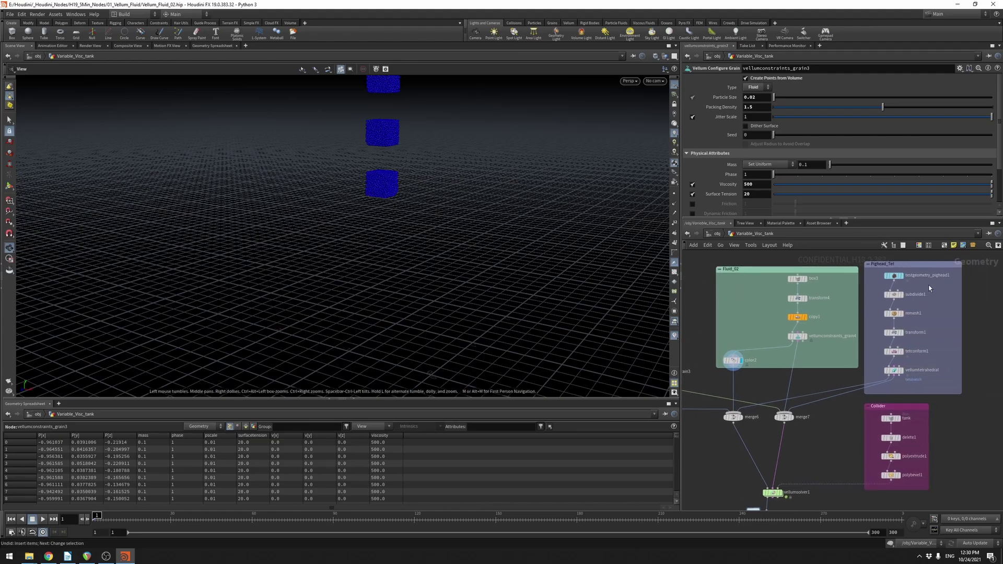
Inspect the pig head through remesh1 and transform1, orbiting around it.
left_click(894, 276)
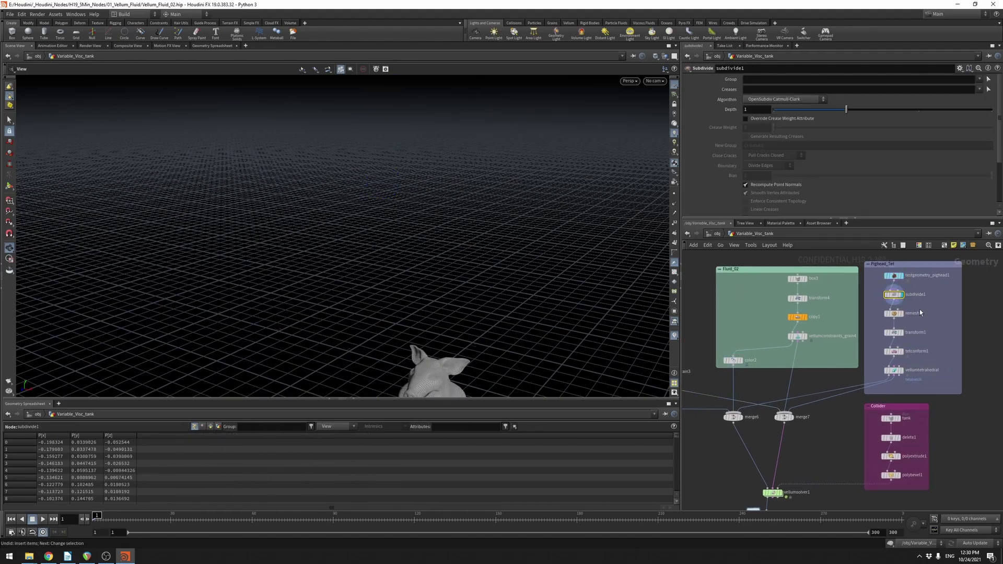
middle_click_drag(920, 309, 905, 287)
left_click(879, 292)
middle_click_drag(477, 371, 541, 149)
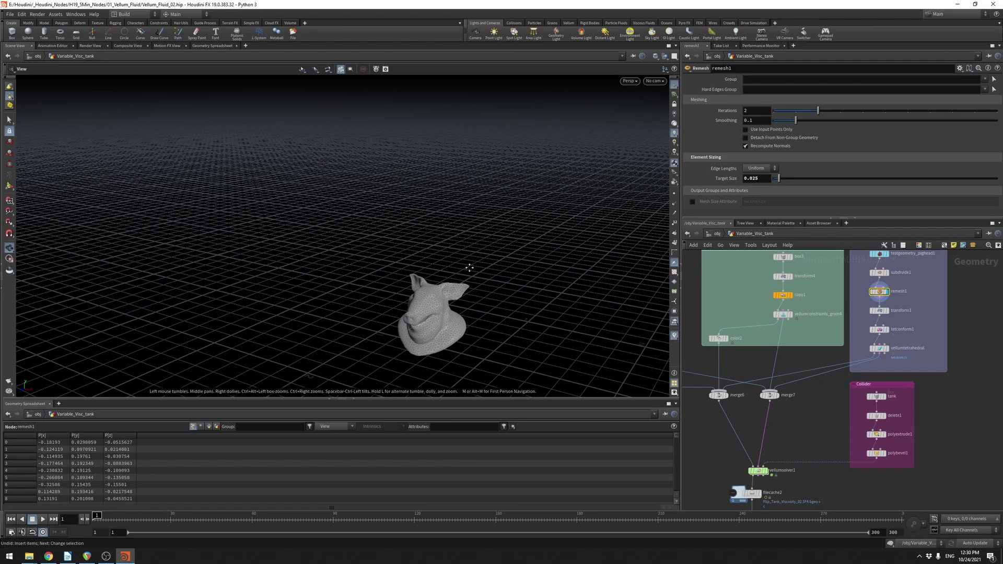
scroll(541, 148, "up", 5)
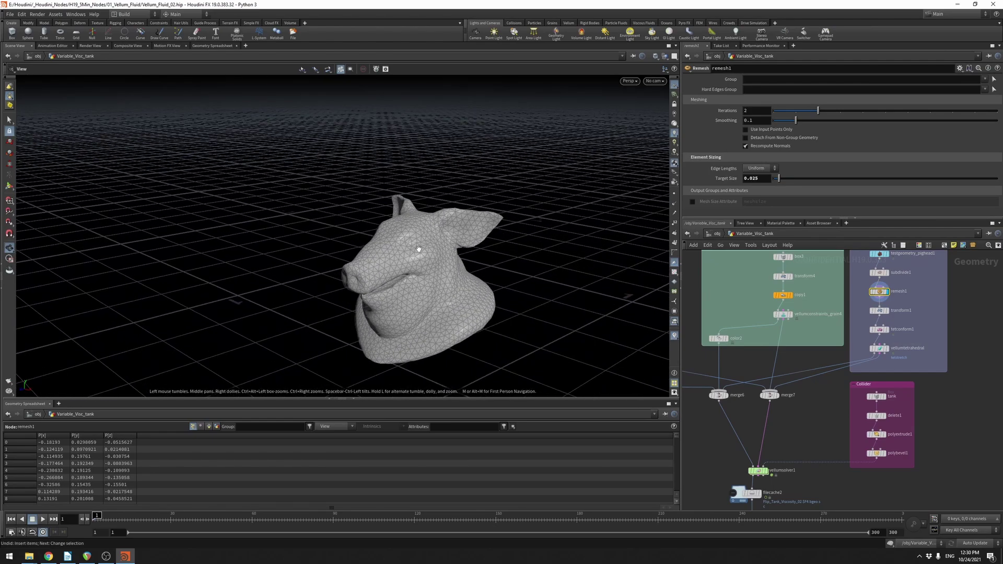
left_click(878, 311)
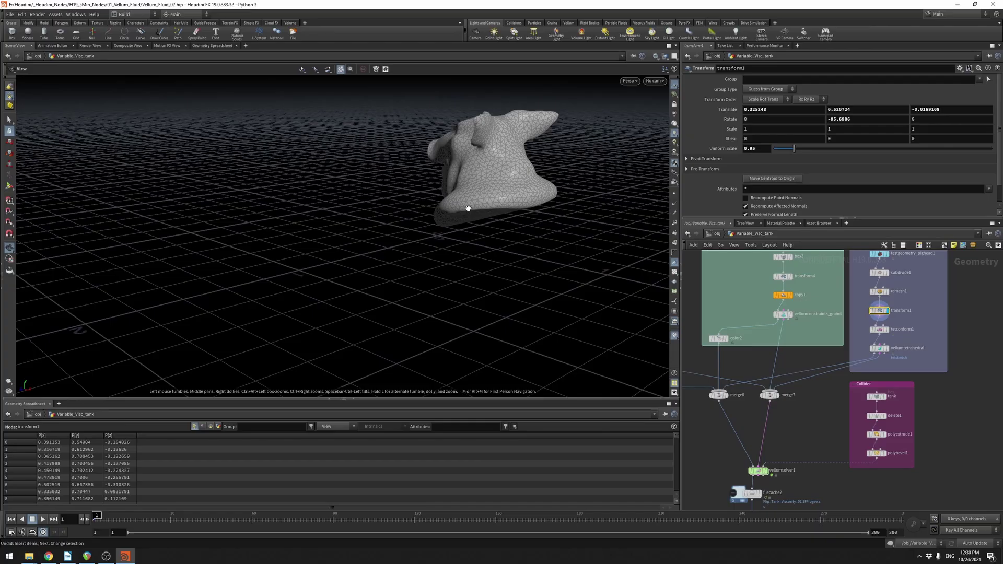
left_click_drag(447, 213, 515, 293, "alt")
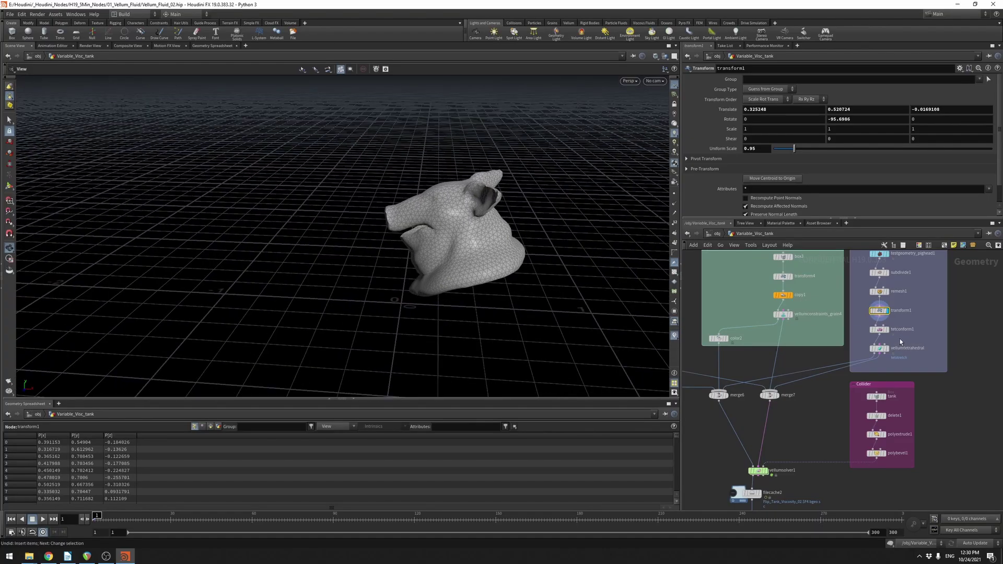
Display merge6 and then merge7 to view the merged fluid sources with the pig head.
middle_click_drag(758, 359, 812, 343)
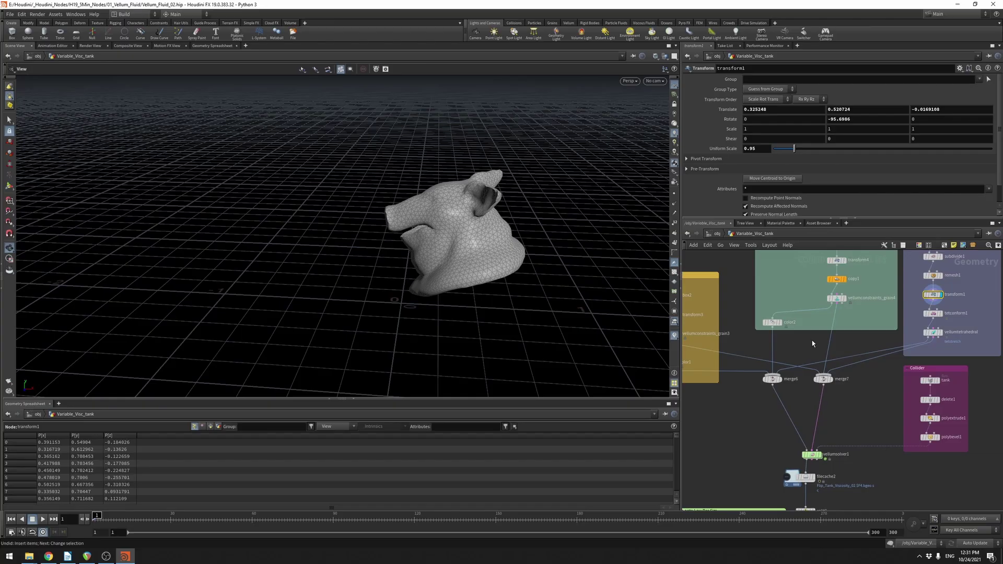
middle_click_drag(744, 340, 773, 334)
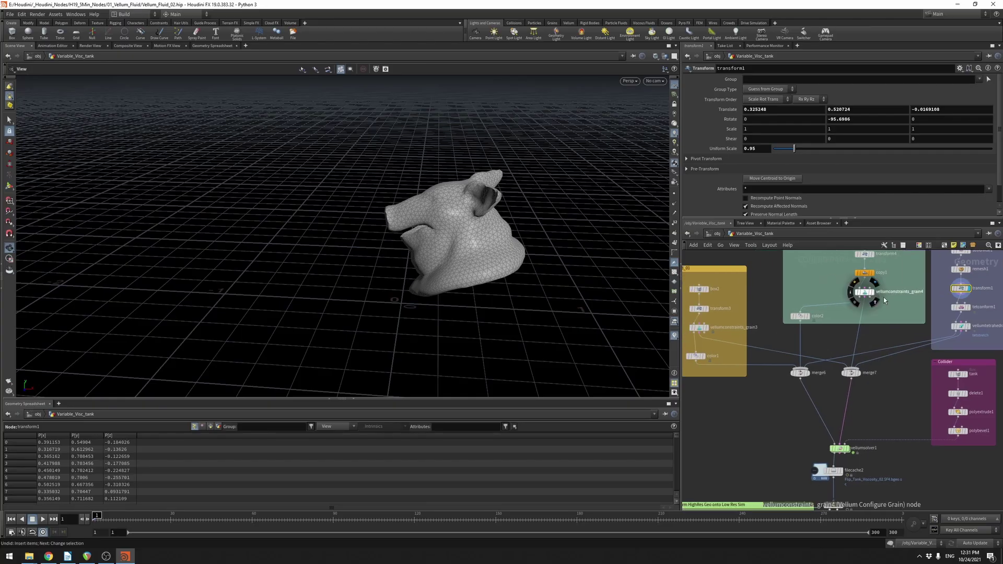
left_click(806, 375)
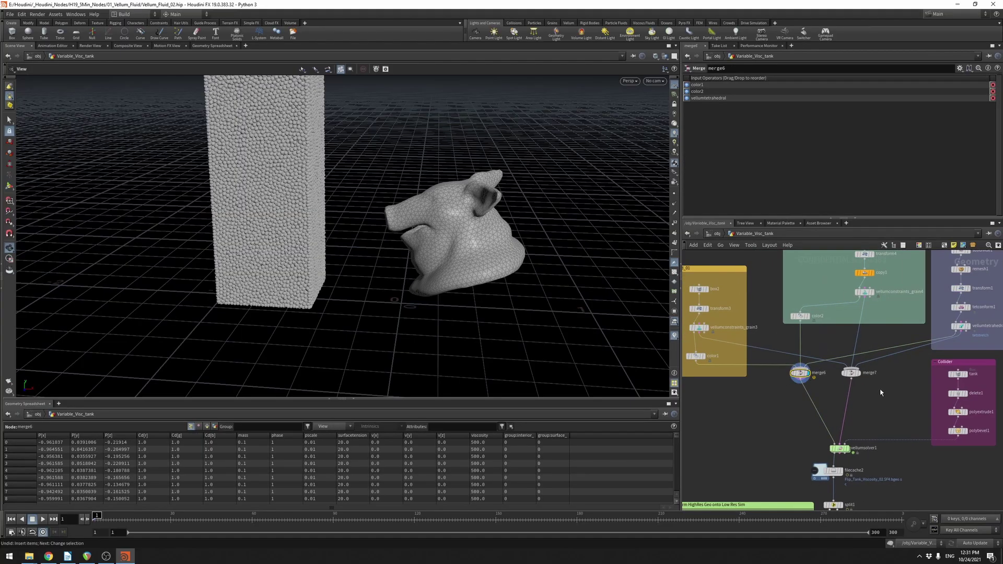
left_click(865, 372)
middle_click_drag(874, 388, 799, 375)
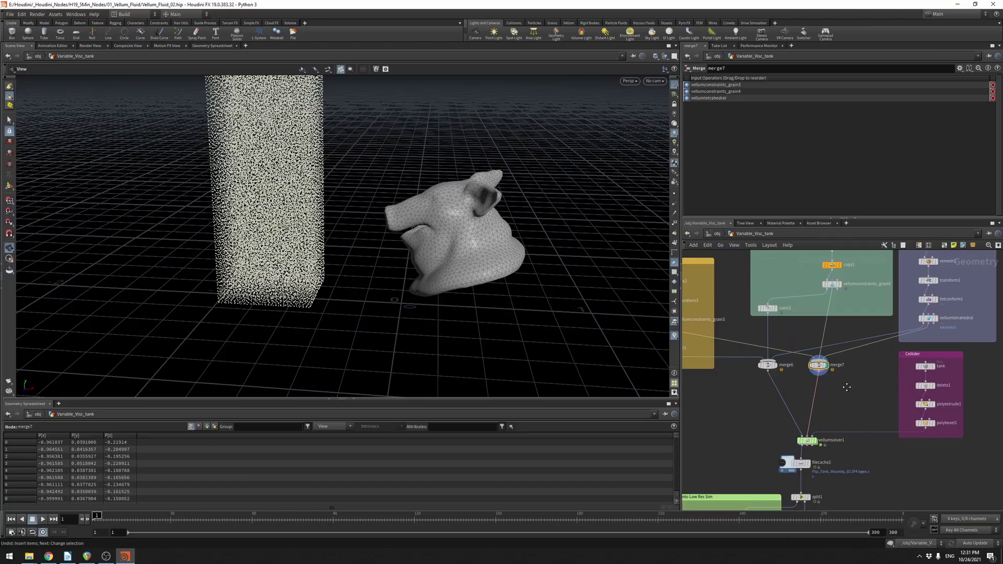
Review the tank collider through delete1, polyextrude1 and polybevel1, orbiting around the tank.
left_click(883, 380)
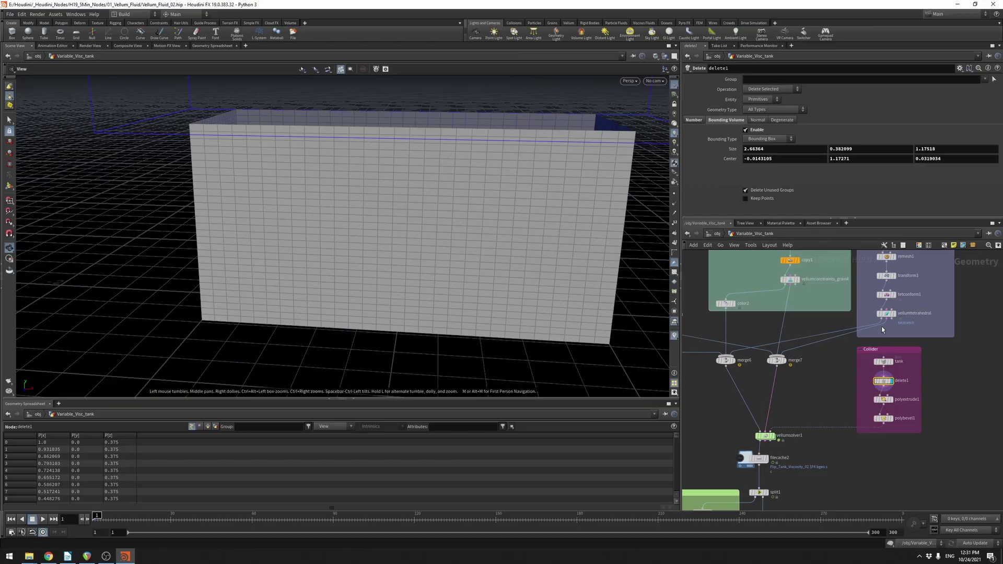
left_click(886, 399)
left_click_drag(471, 196, 566, 204)
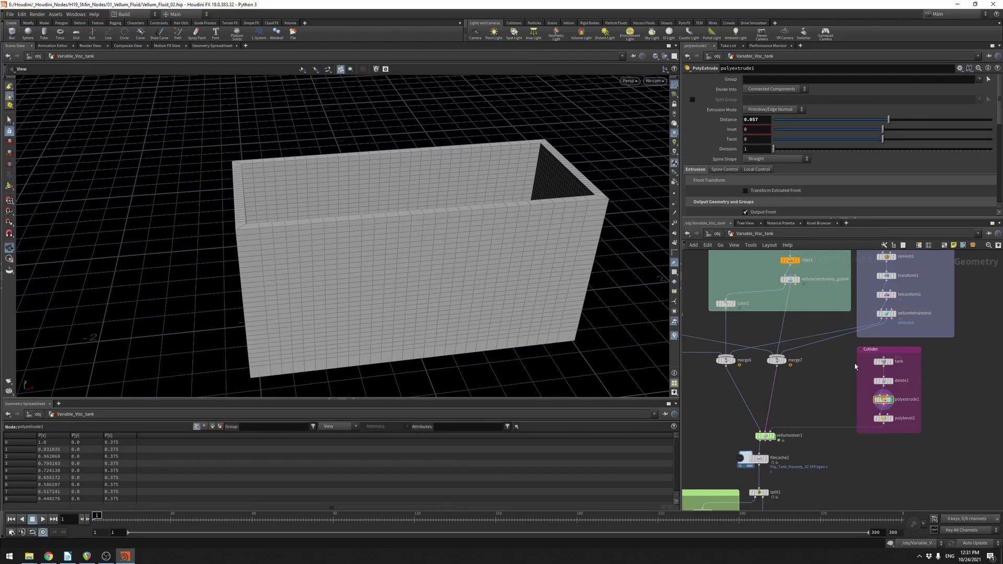
middle_click_drag(843, 400, 837, 389)
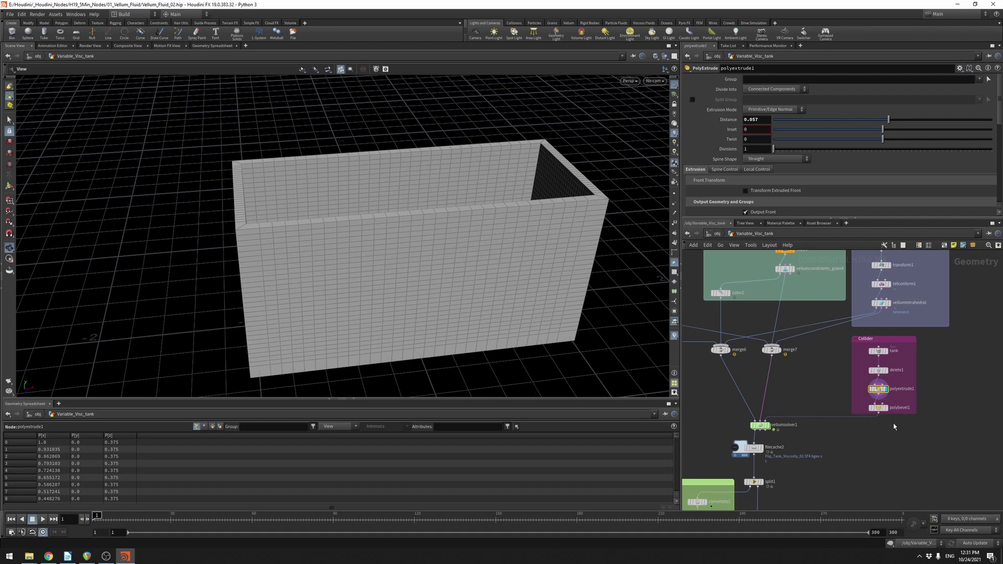
left_click(885, 408)
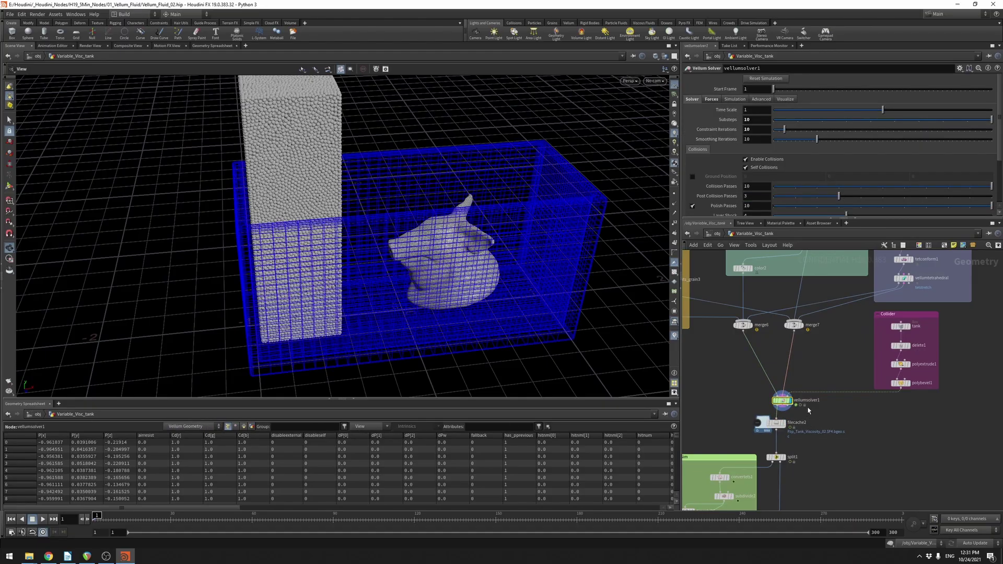
Check vellumsolver1's Substeps, Constraint Iterations and Forces Dynamic Scale values.
double_click(757, 119)
double_click(757, 128)
left_click(713, 100)
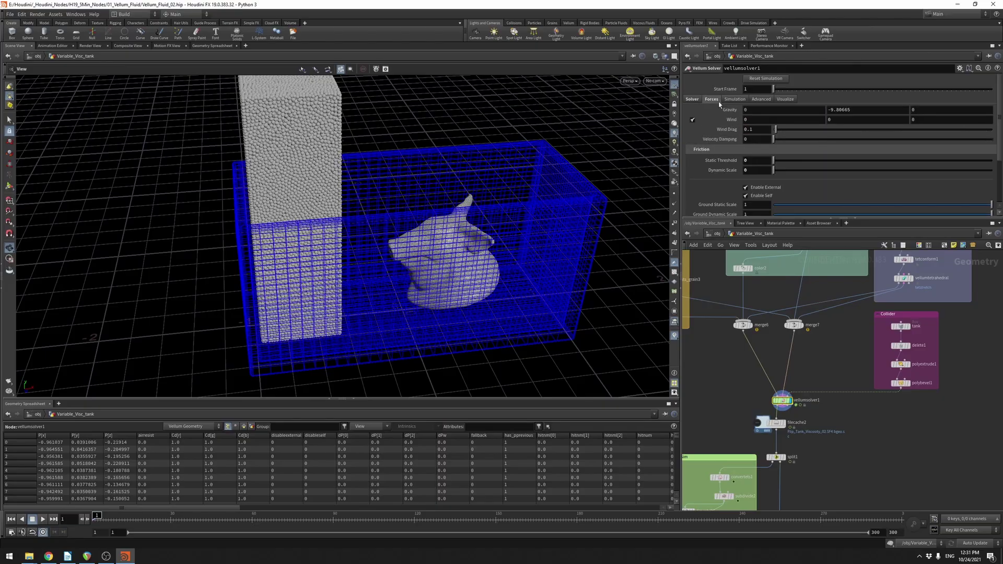
double_click(754, 169)
Play back the filecache2 simulation, rewind to the first frame, and display split1.
left_click(774, 423)
key("Up")
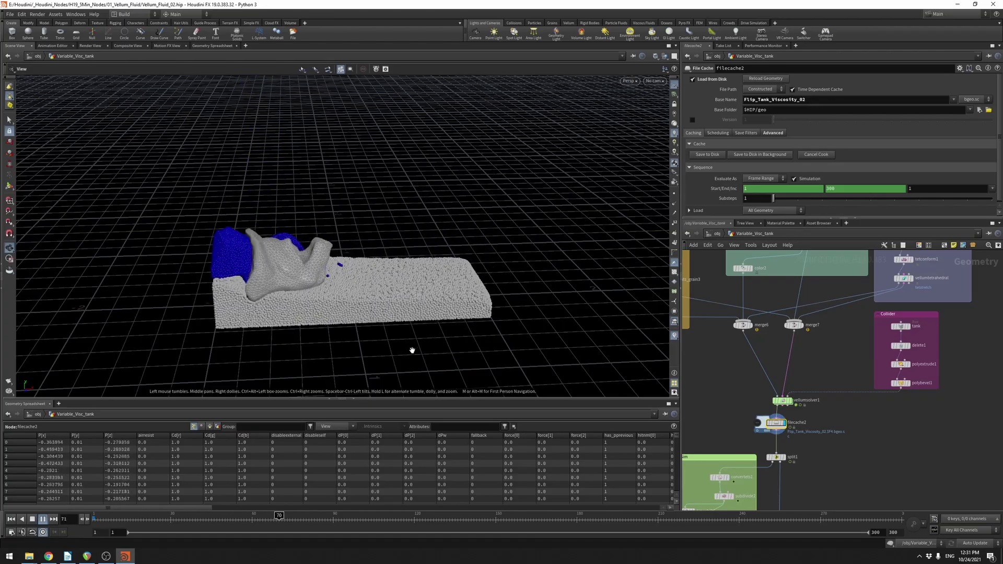
key("ctrl+Left")
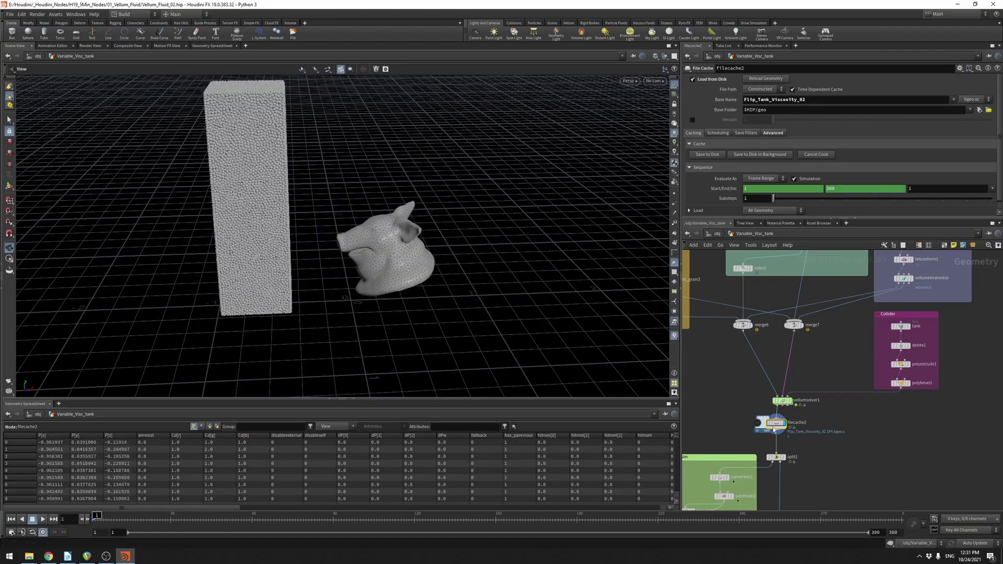
middle_click_drag(828, 435, 880, 359)
key("Down")
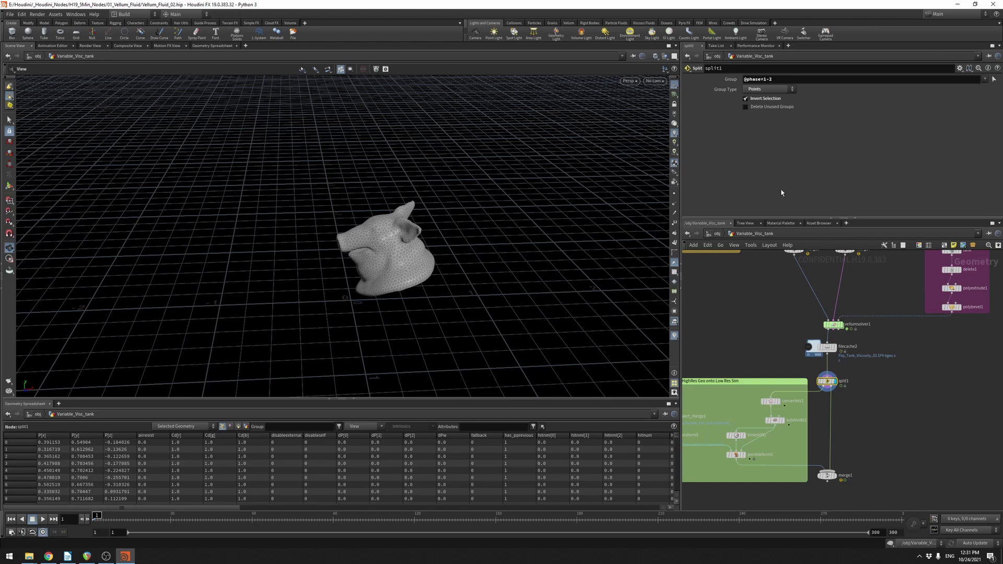
Step through convertets1, subdivide2 and pointdeform1, then play merge1's head and fluid.
key("Down")
scroll(837, 385, "up", 2)
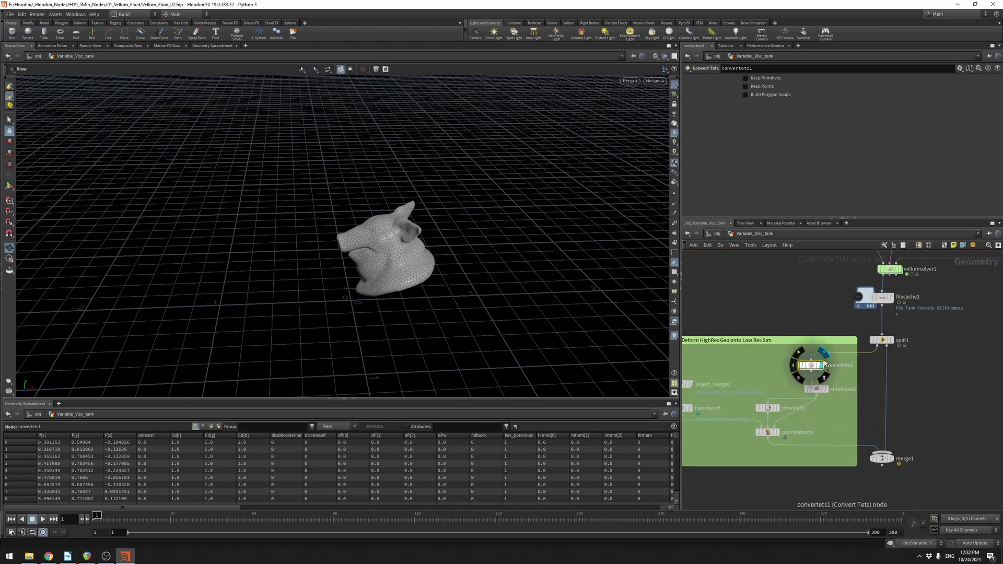
key("Down")
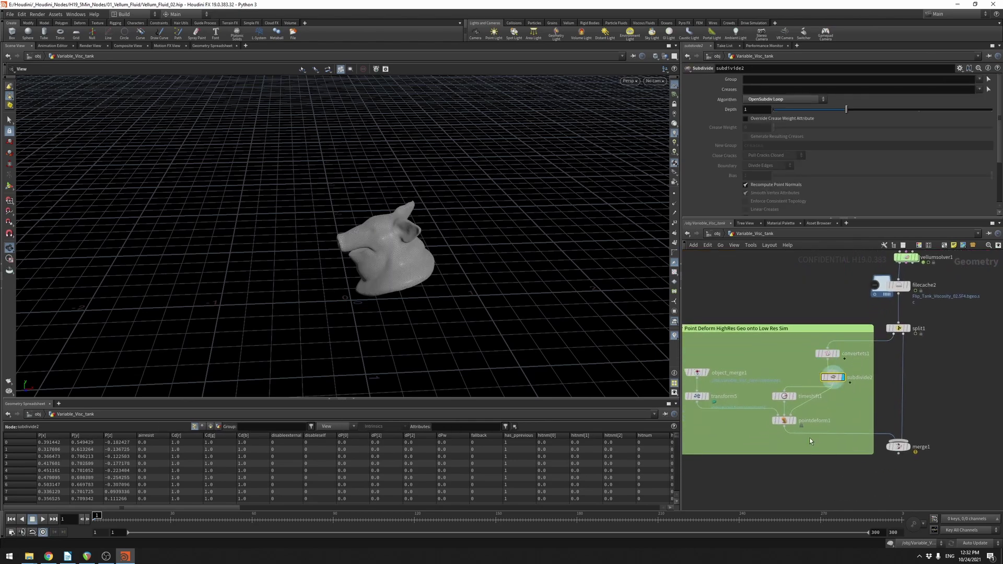
key("Down")
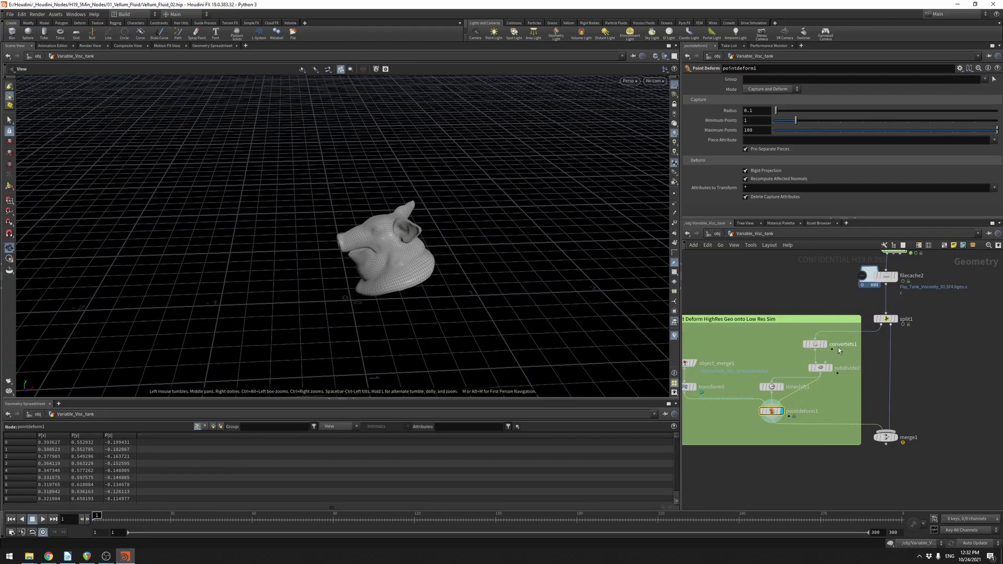
left_click(894, 436)
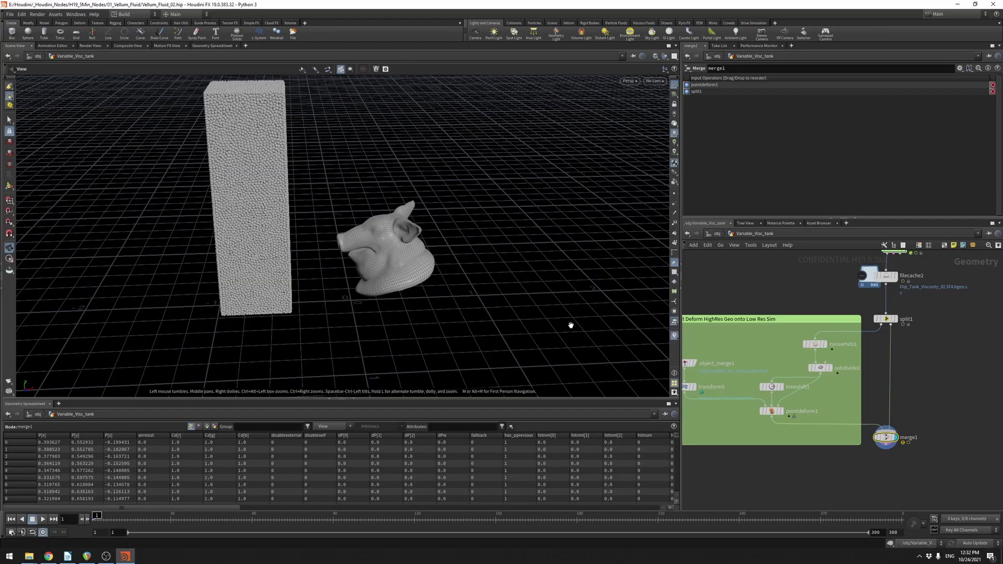
key("Up")
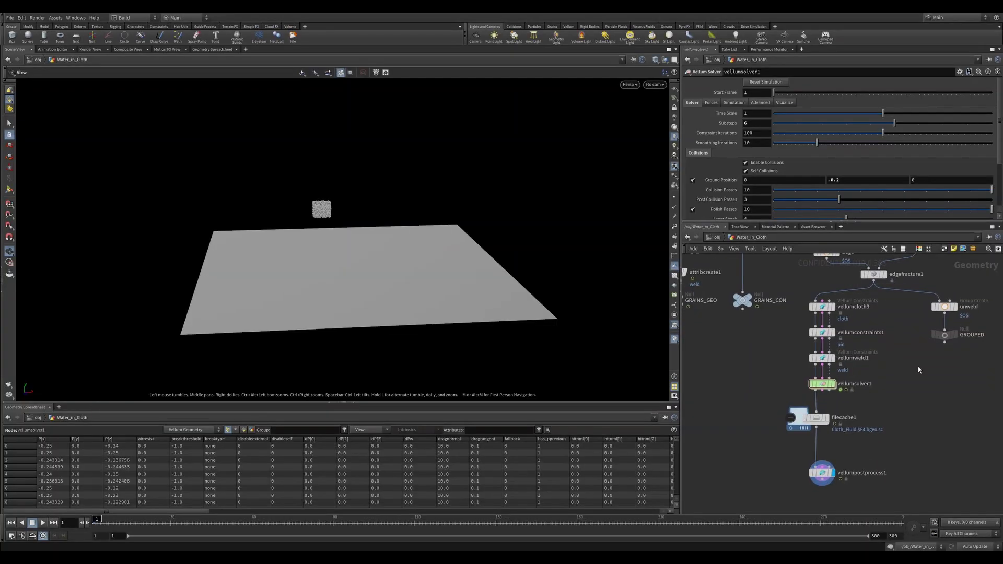
double_click(820, 383)
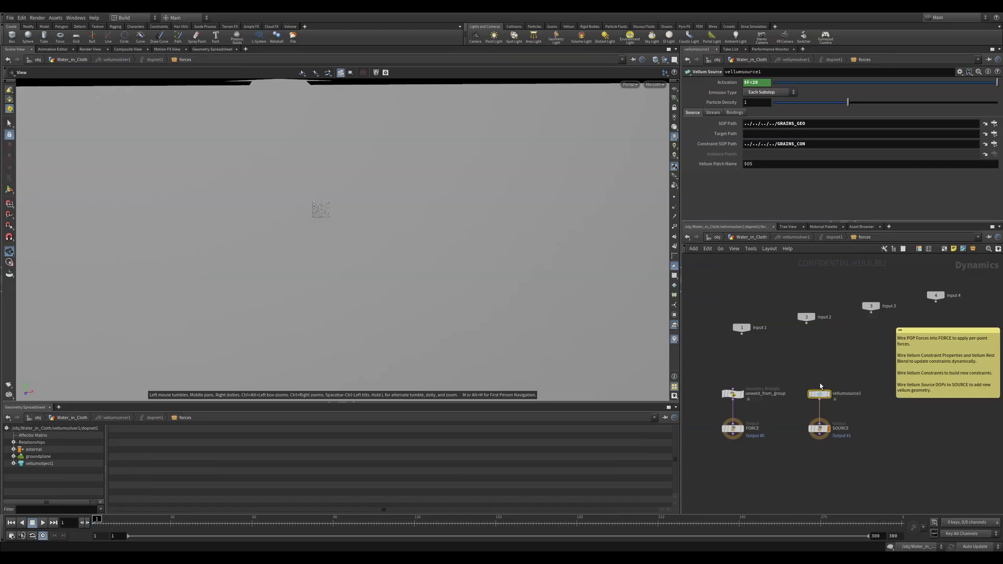
scroll(815, 405, "up", 3)
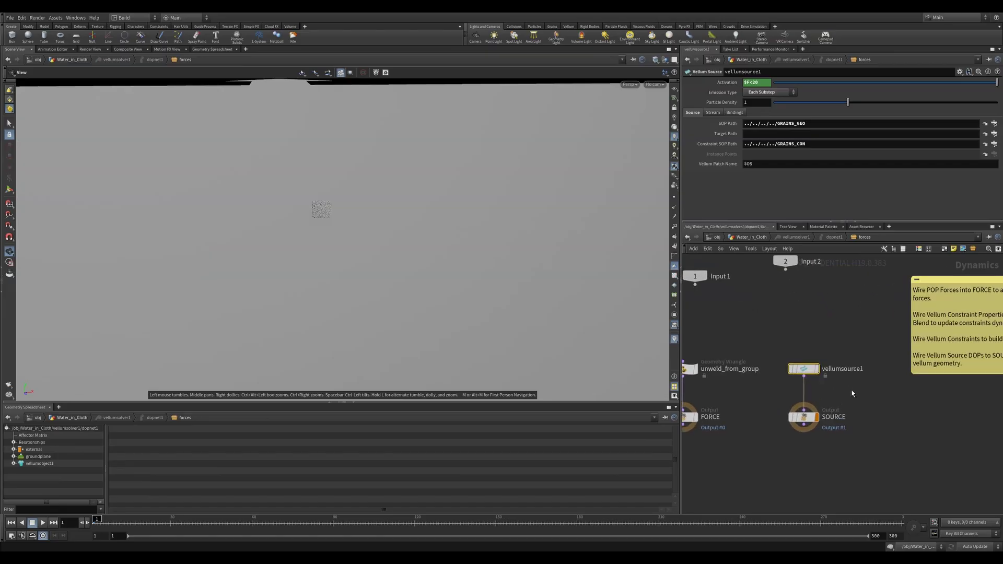
left_click(819, 123)
key("Tab")
key("Tab")
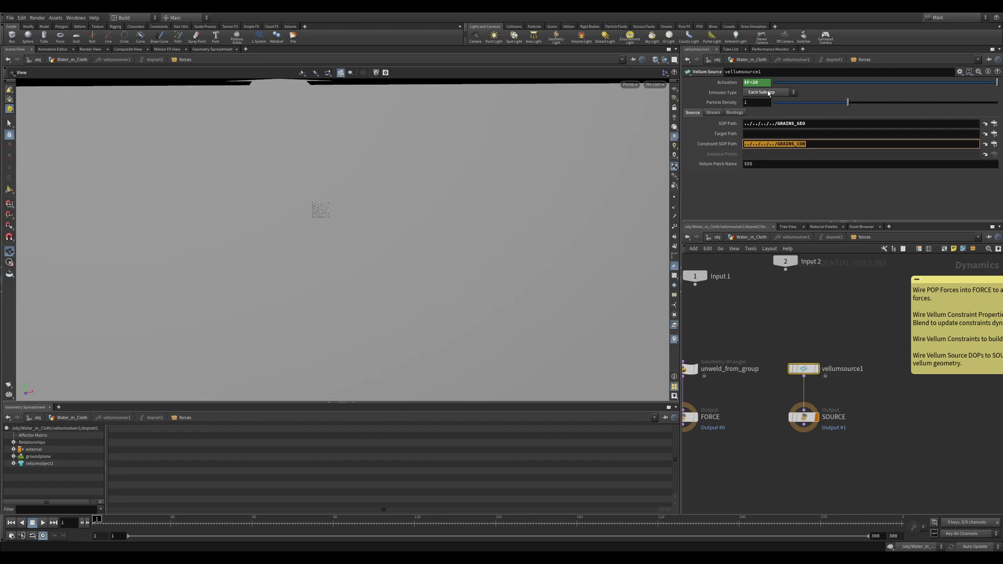
left_click(768, 93)
left_click(763, 124)
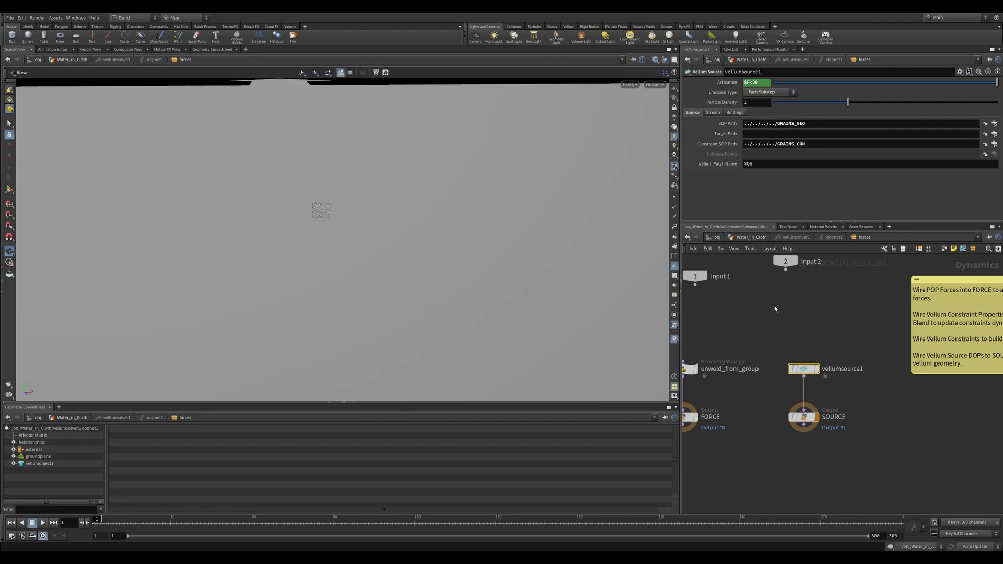
left_click(751, 237)
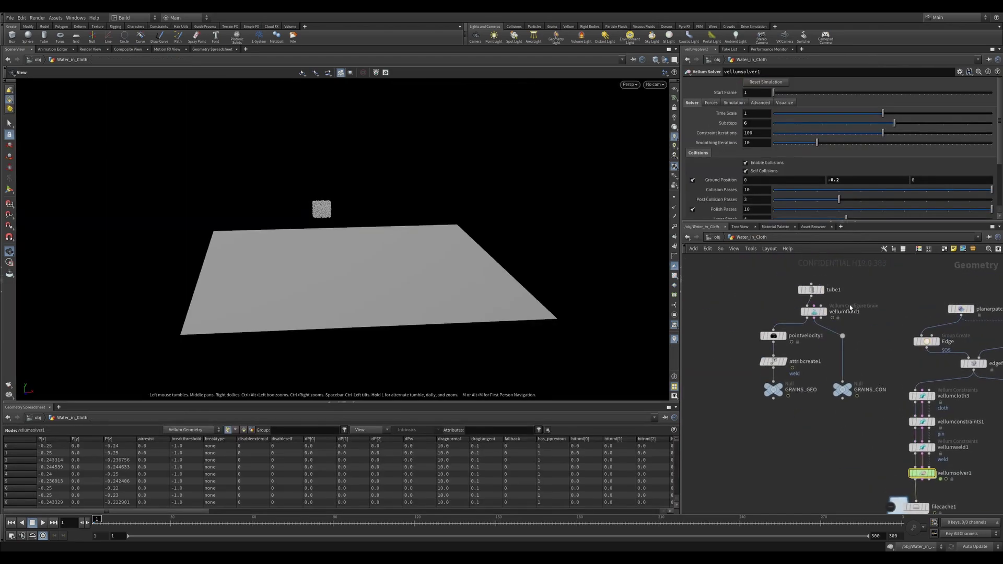
Inspect GRAINS_GEO, then play the filecache1 water-on-cloth simulation.
left_click(774, 389)
middle_click_drag(870, 446, 765, 390)
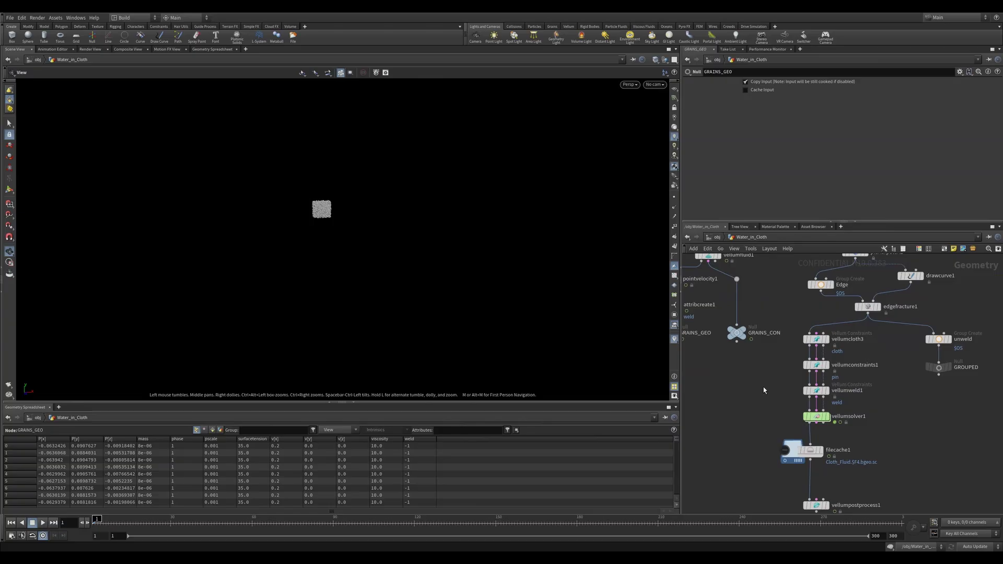
left_click(811, 450)
key("Up")
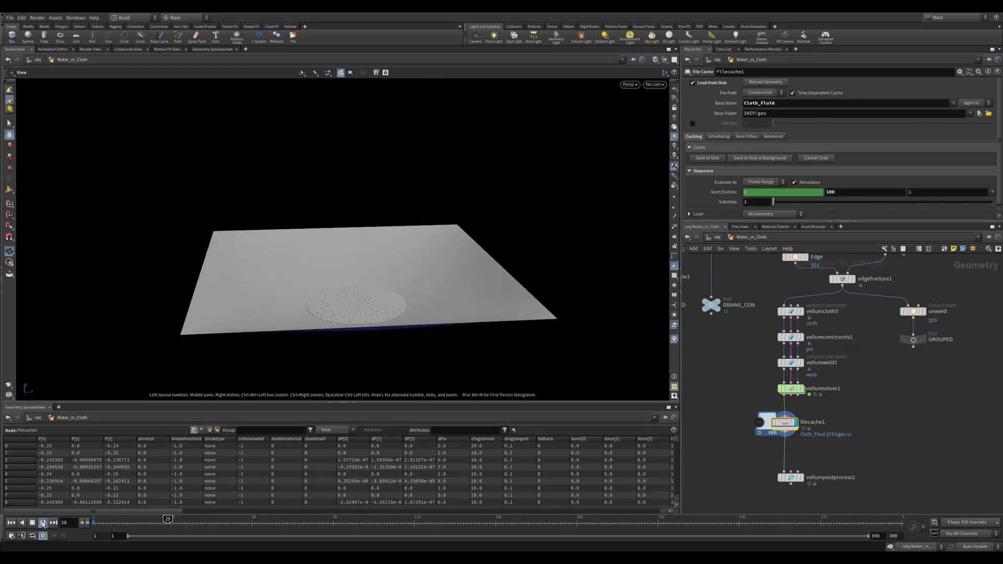